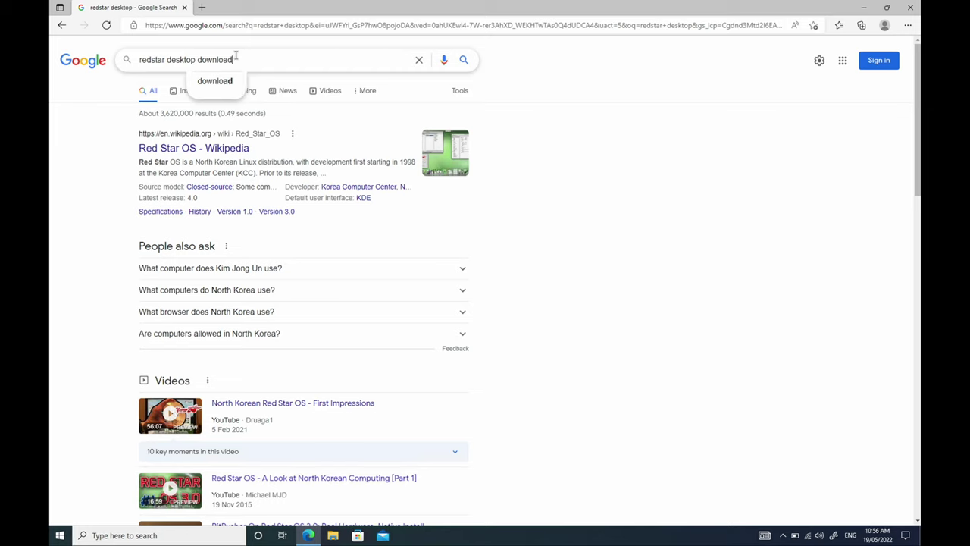
# Step: Find Red Star OS 3.0 on the Internet Archive and download its desktop ISO image
pyautogui.press('Return')
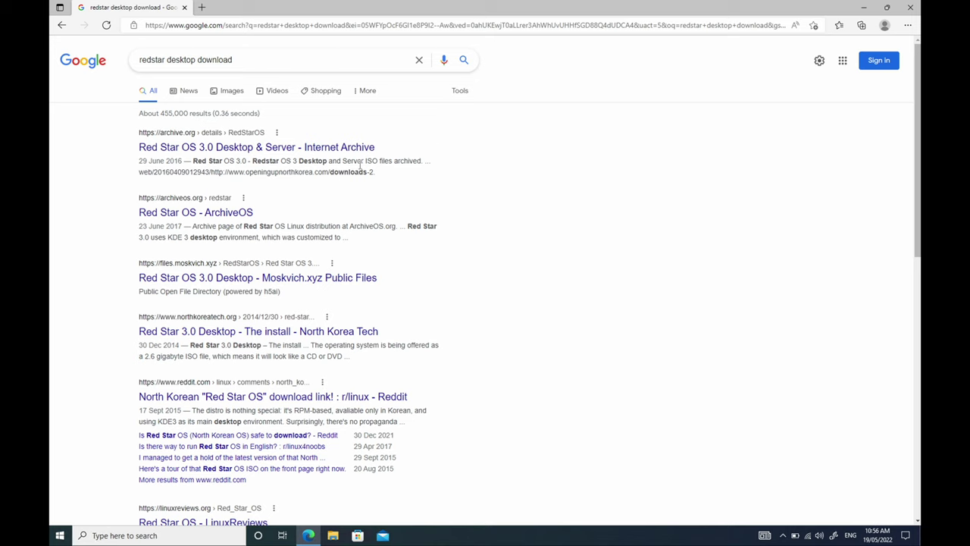
pyautogui.click(261, 148)
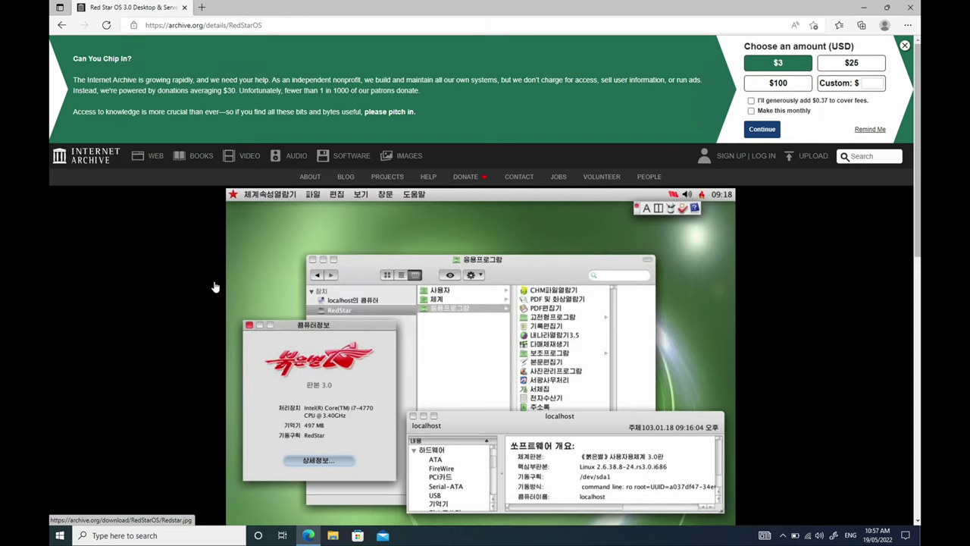
pyautogui.scroll(-3, 215, 286)
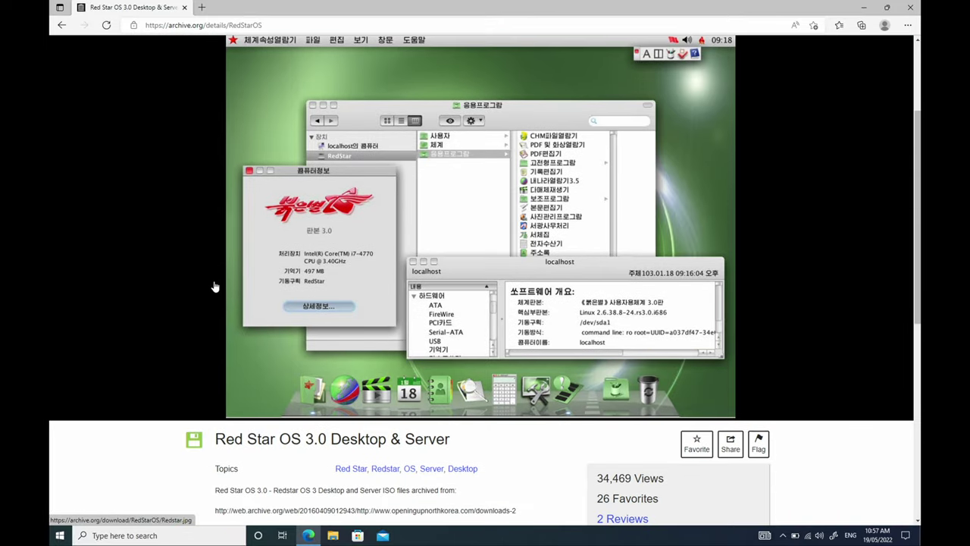
pyautogui.scroll(-5, 216, 286)
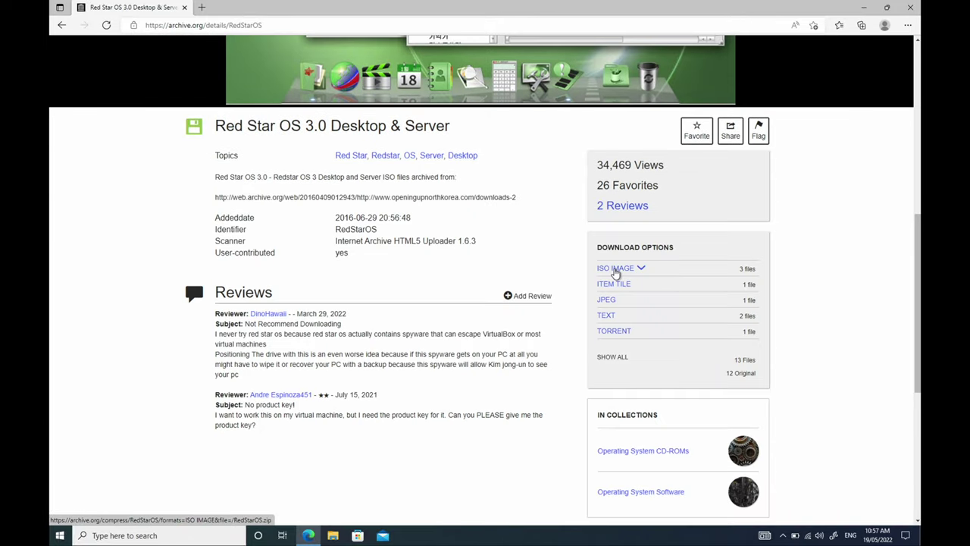
pyautogui.click(616, 270)
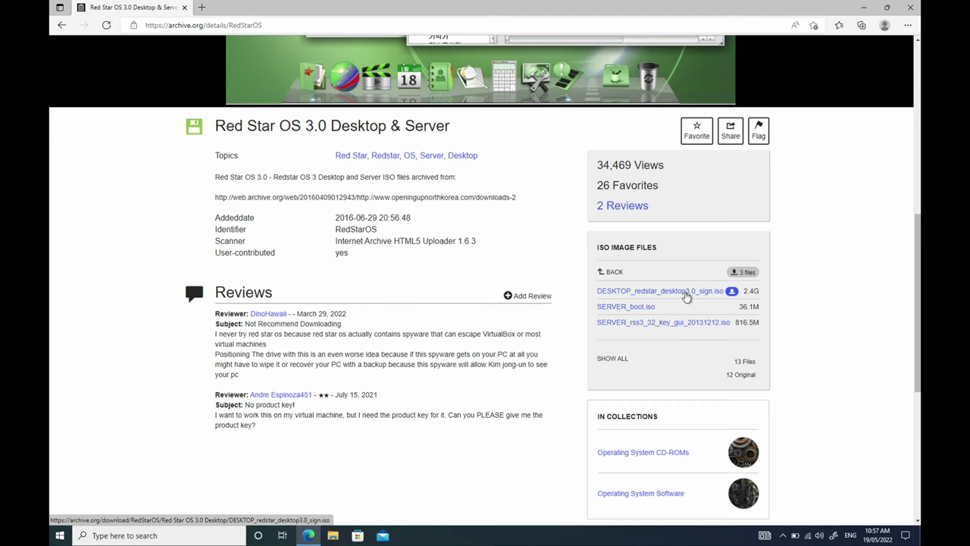
pyautogui.click(638, 296)
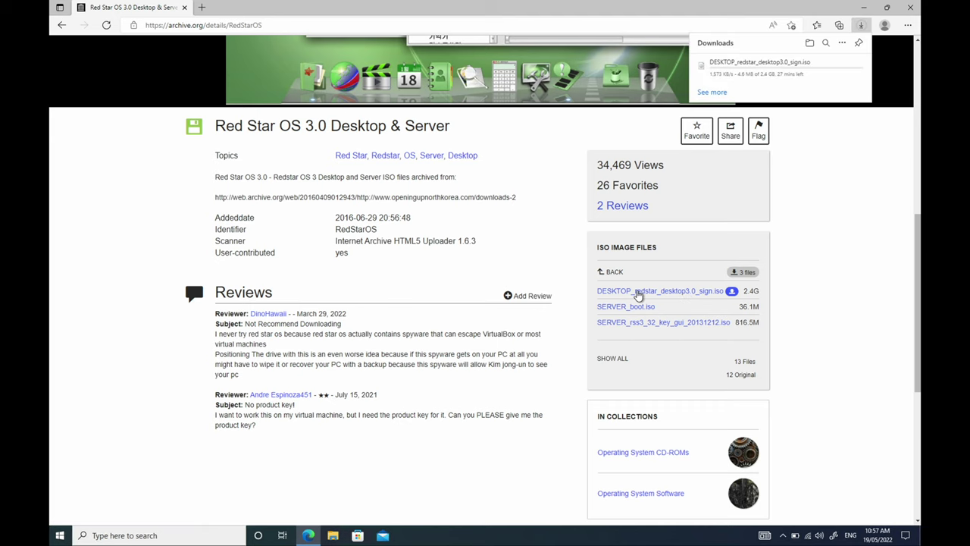
# Step: Search for rufus in a new window and download Rufus 3.18 from rufus.ie
pyautogui.hotkey('ctrl', 'n')
pyautogui.write('rufus')
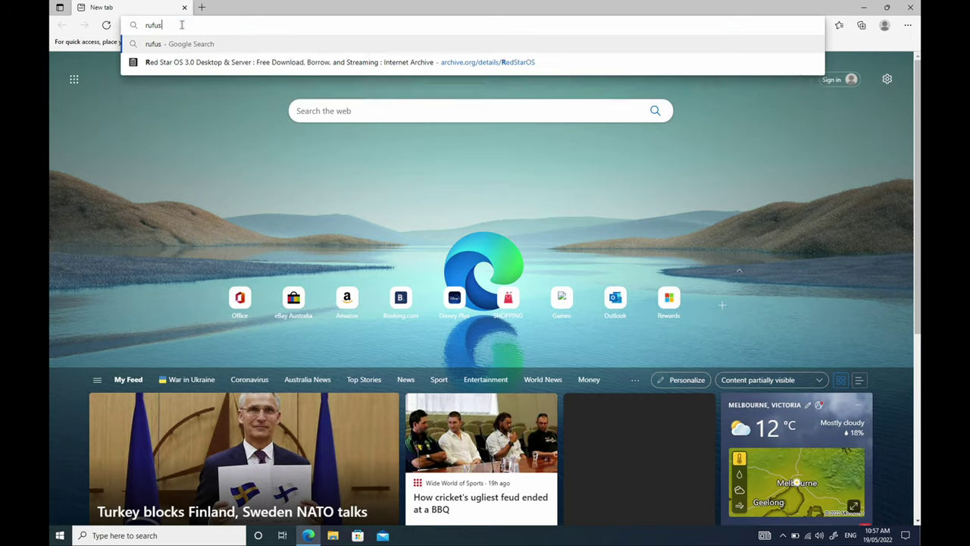
pyautogui.press('Return')
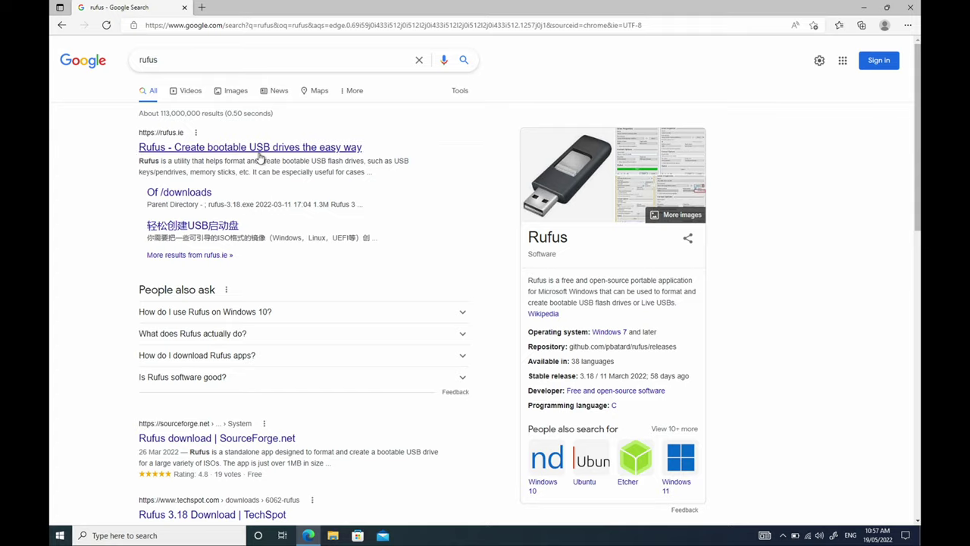
pyautogui.click(237, 150)
pyautogui.scroll(-6, 418, 193)
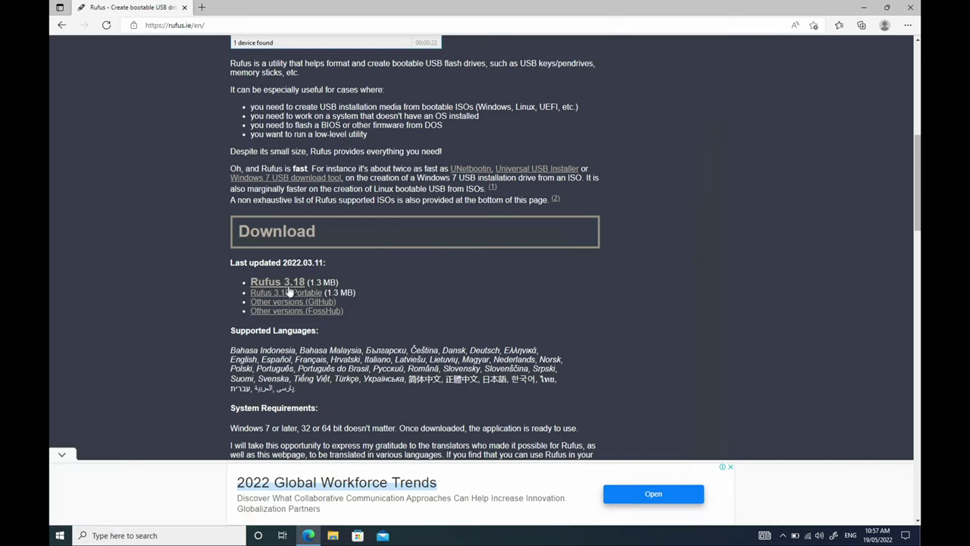
pyautogui.click(289, 284)
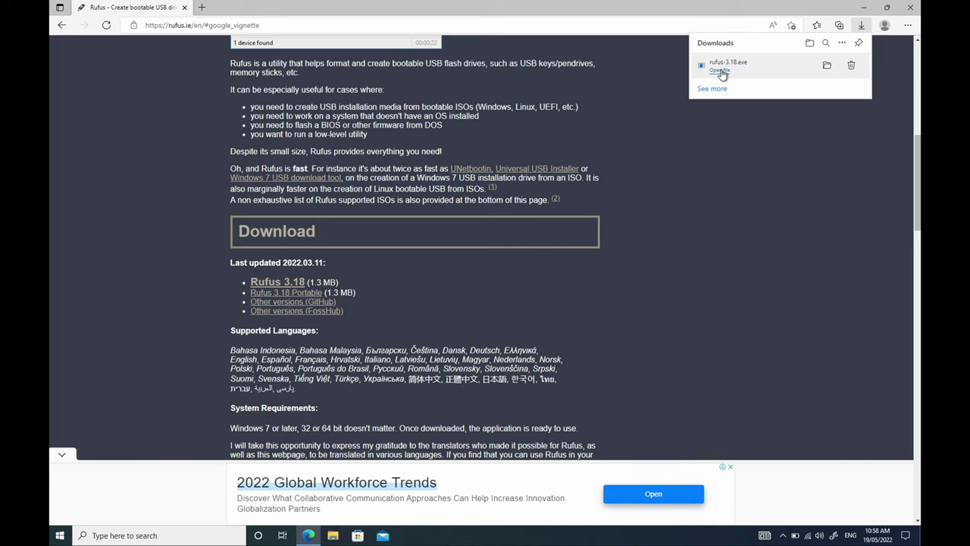
# Step: Run the downloaded Rufus, allowing it to make changes and answering the update prompt
pyautogui.click(721, 71)
pyautogui.click(432, 335)
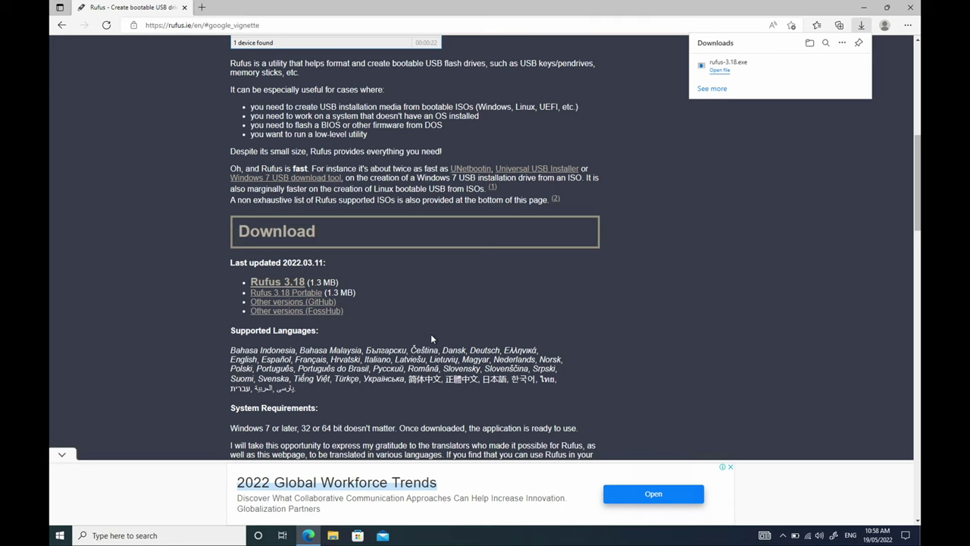
pyautogui.click(524, 278)
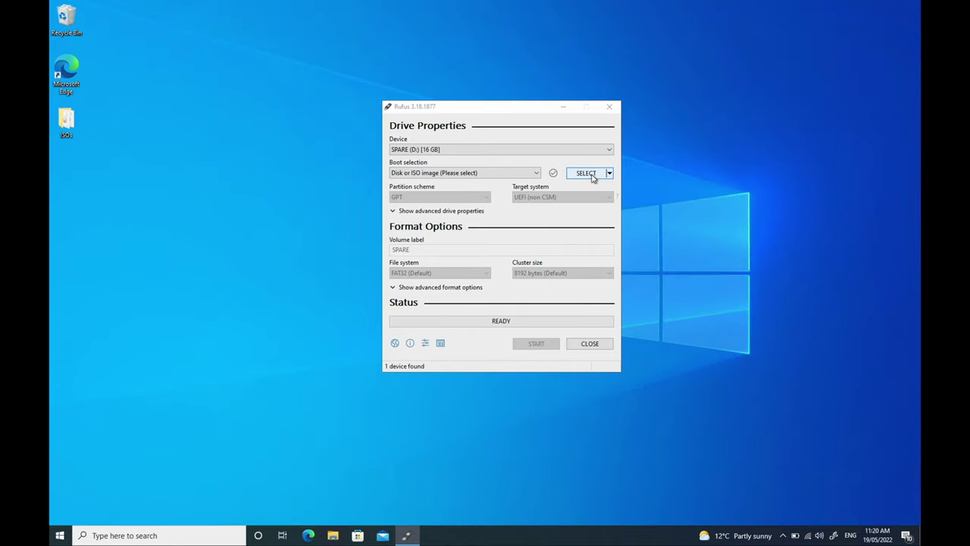
# Step: Select redstar_desktop3.0_sign.iso from the ISOs folder as Rufus's boot image
pyautogui.click(587, 174)
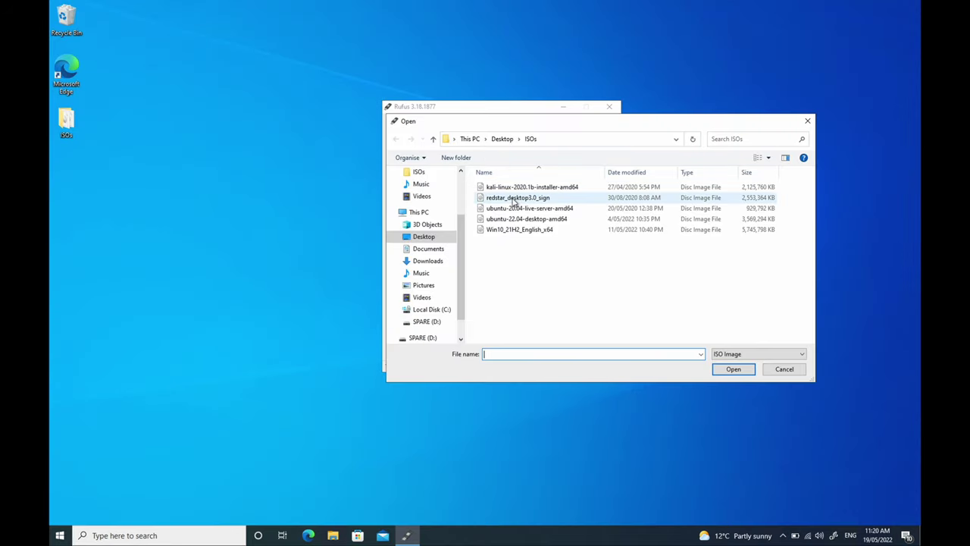
pyautogui.click(733, 370)
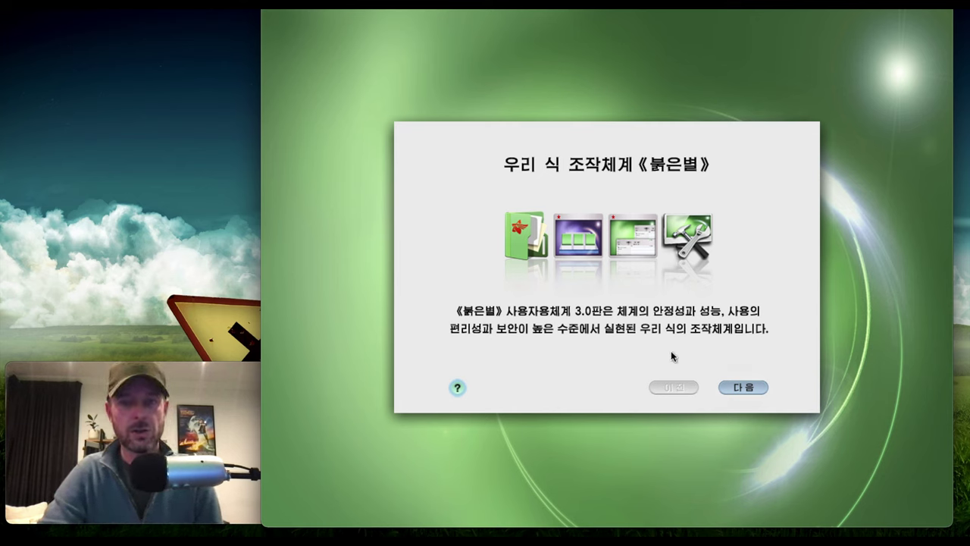
# Step: Pass the installer welcome page, accept the 15.0 GB free space, and enter an administrator name
pyautogui.click(740, 387)
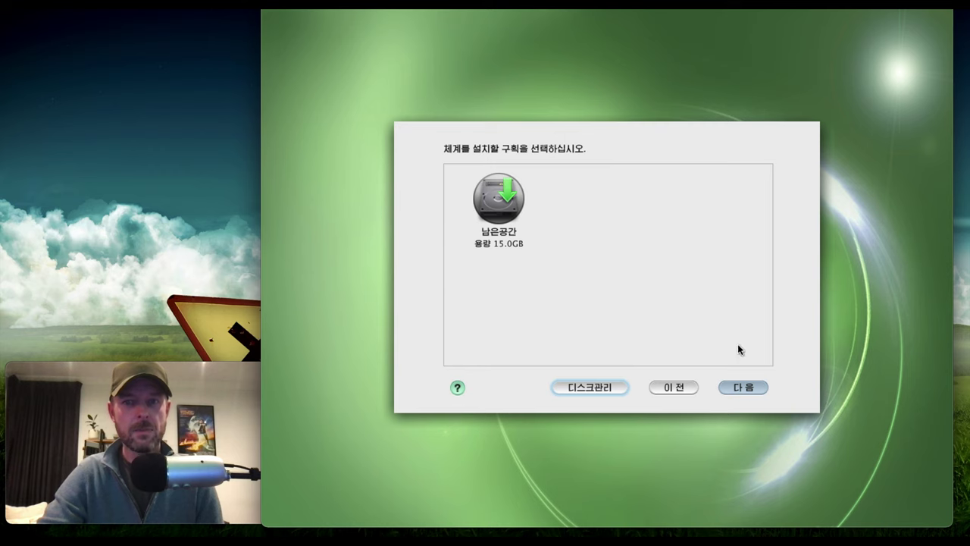
pyautogui.click(747, 387)
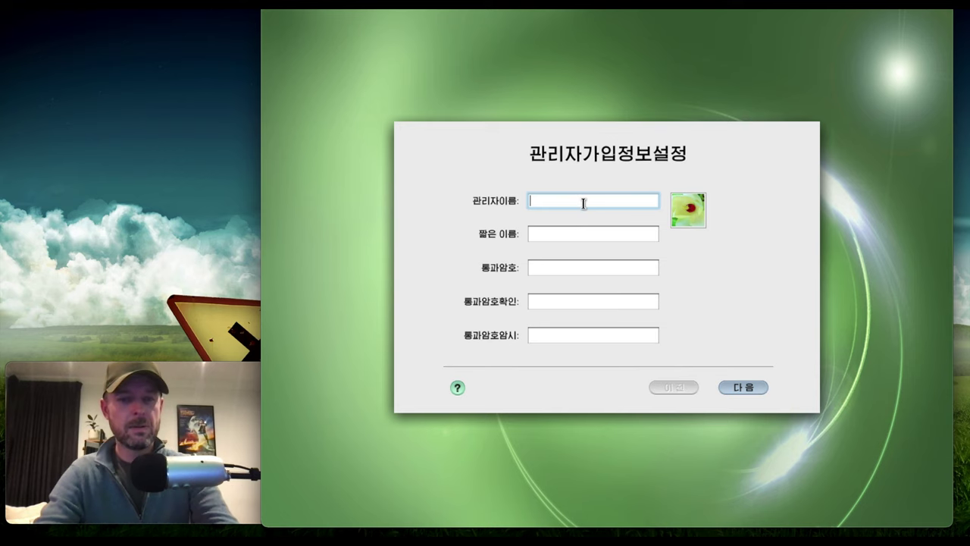
pyautogui.write('thenorth')
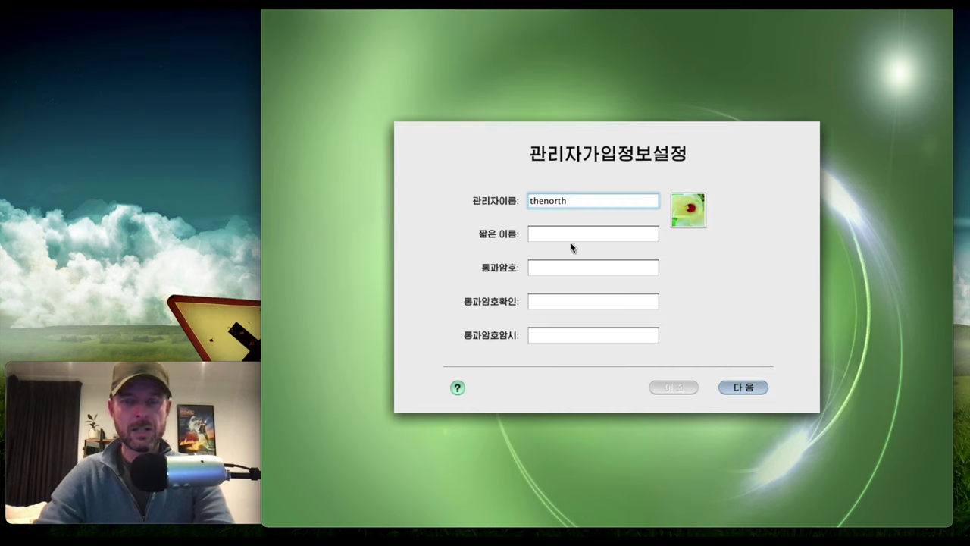
# Step: Confirm the administrator account and switch network addressing from manual to DHCP방식
pyautogui.click(758, 387)
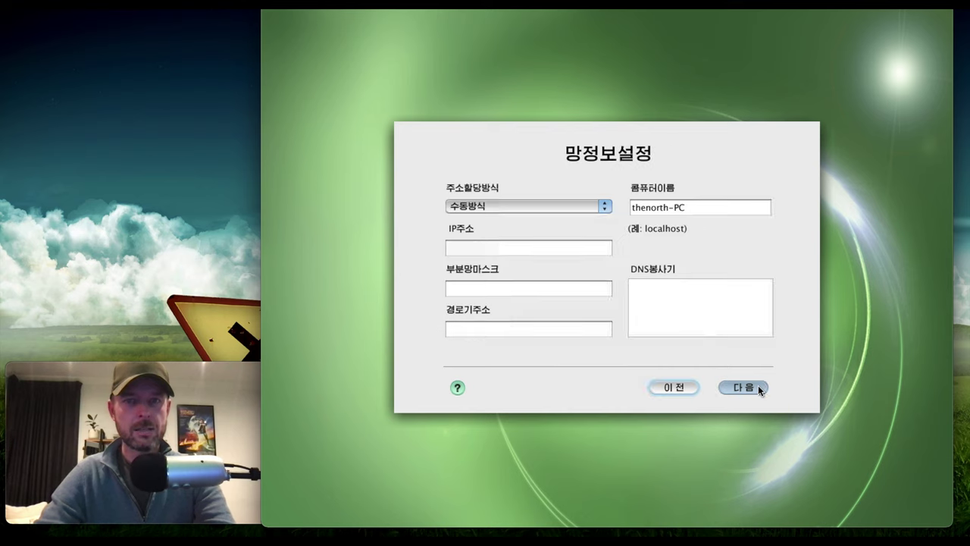
pyautogui.click(510, 210)
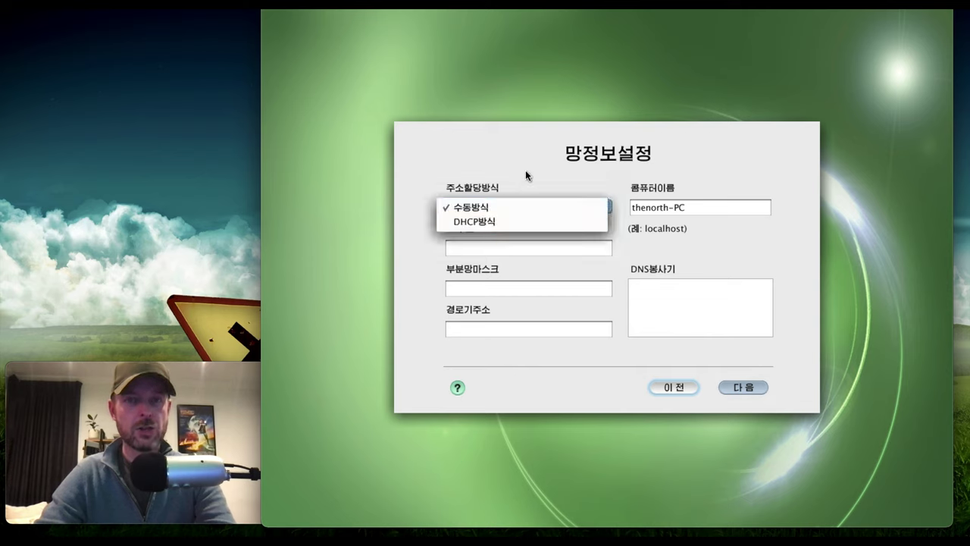
pyautogui.click(526, 169)
pyautogui.click(480, 202)
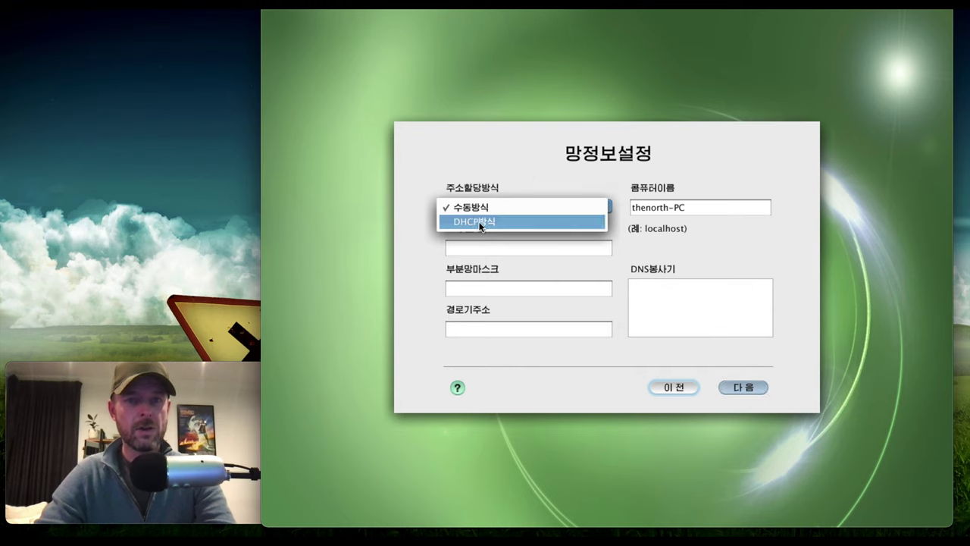
pyautogui.click(481, 222)
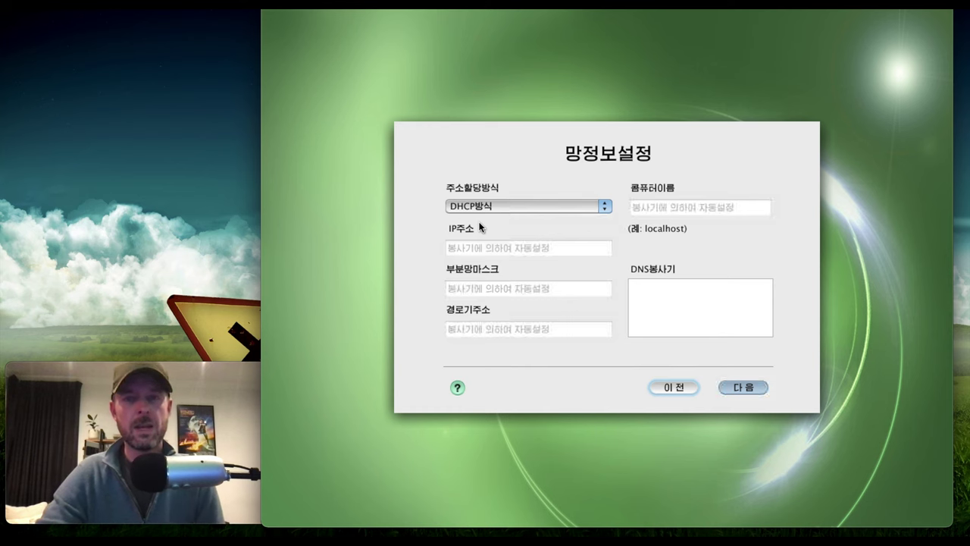
# Step: Keep the Pyongyang time zone and current date, then start installing Red Star OS
pyautogui.click(746, 387)
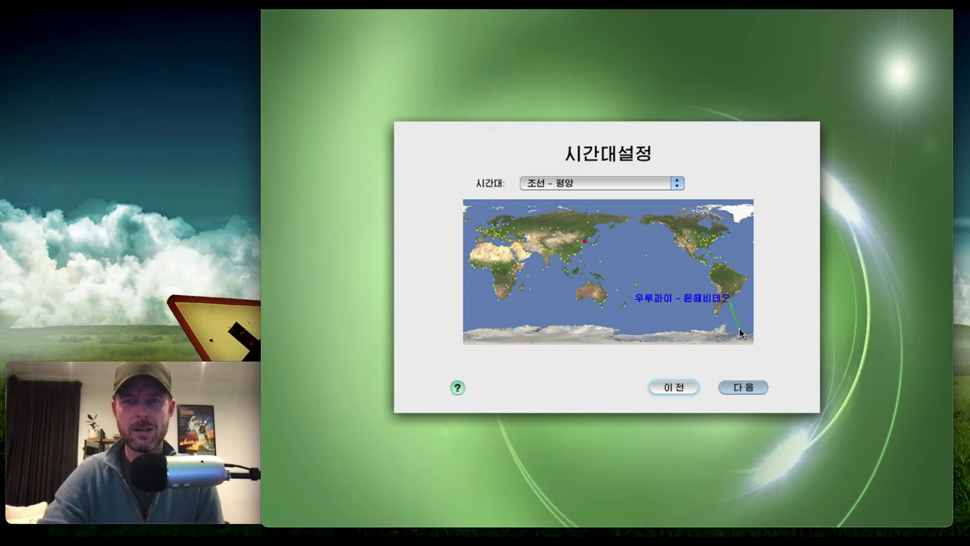
pyautogui.click(741, 388)
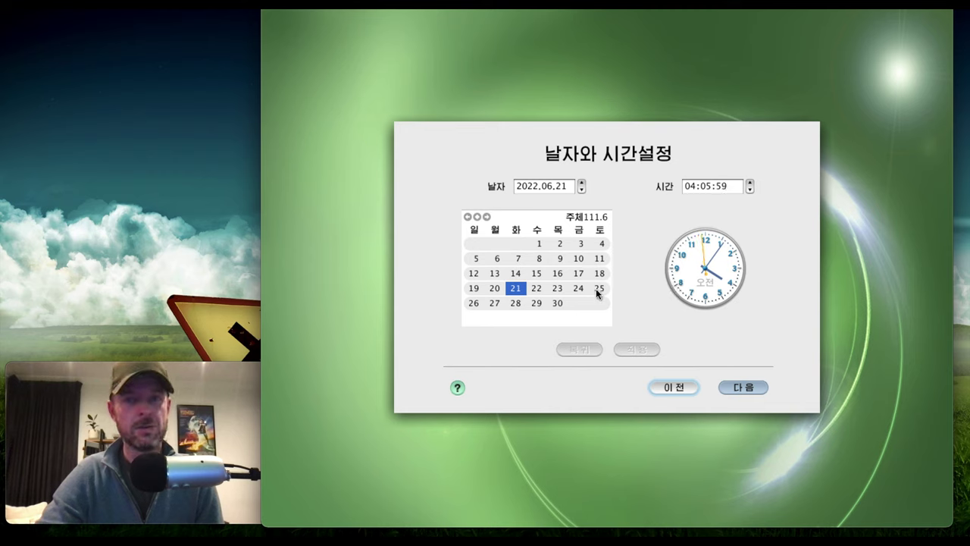
pyautogui.press('Return')
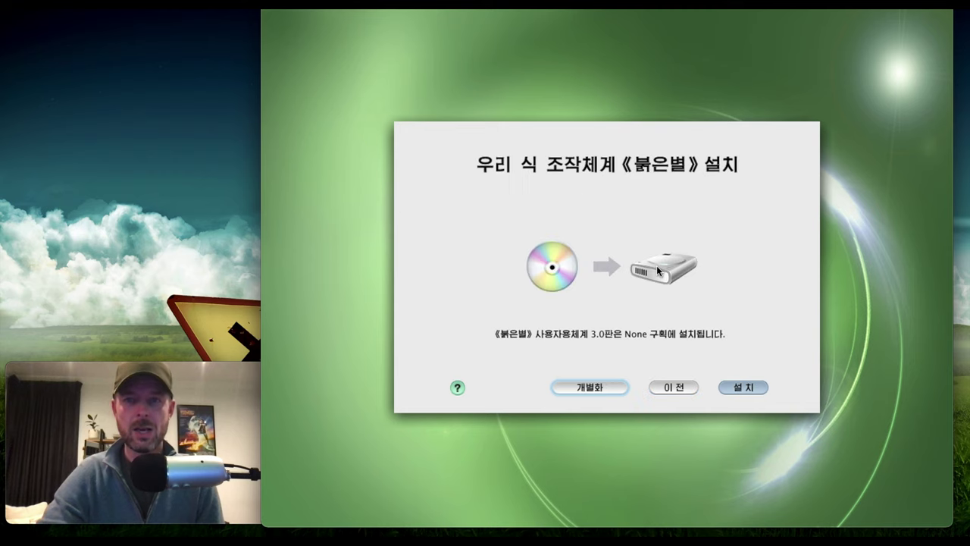
pyautogui.click(746, 388)
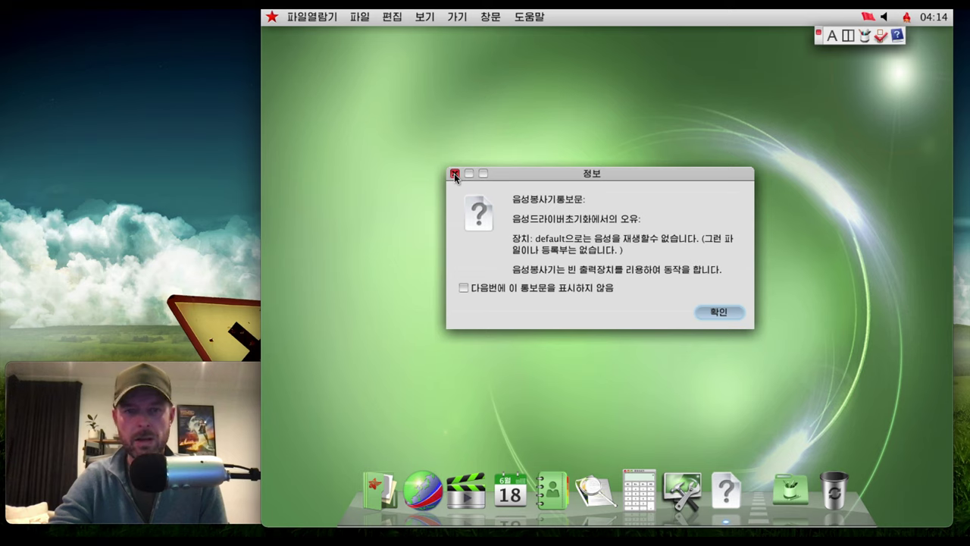
# Step: Dismiss the sound driver error and open the computer information window from the system menu
pyautogui.click(455, 174)
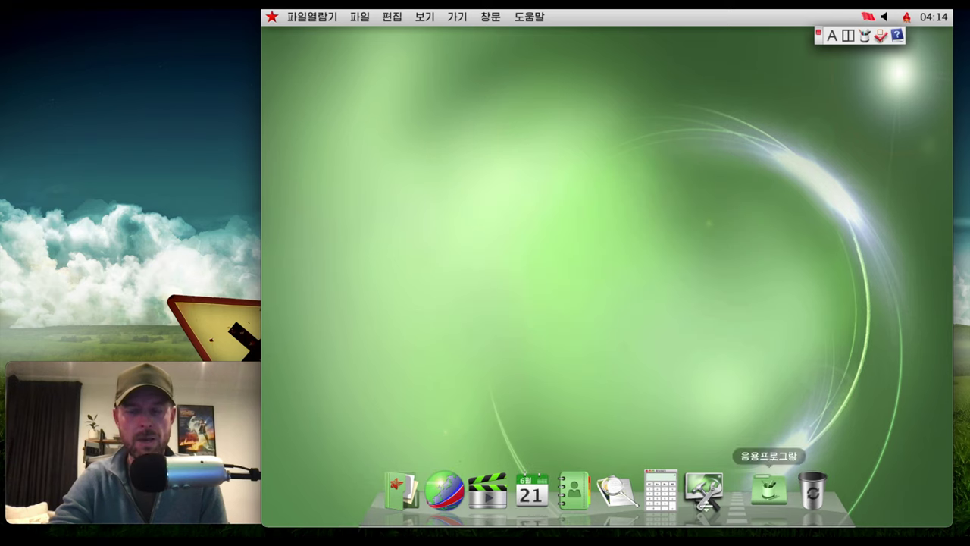
pyautogui.click(271, 16)
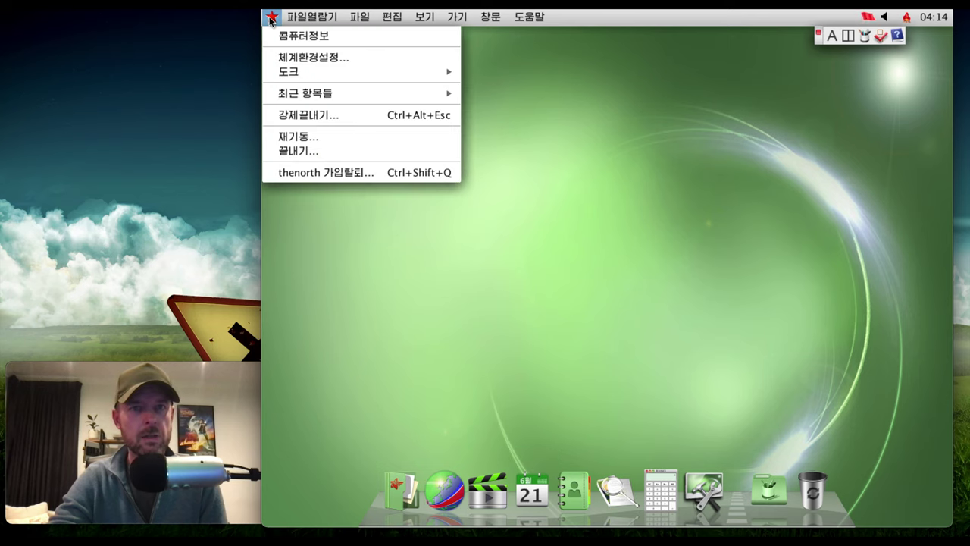
pyautogui.click(290, 34)
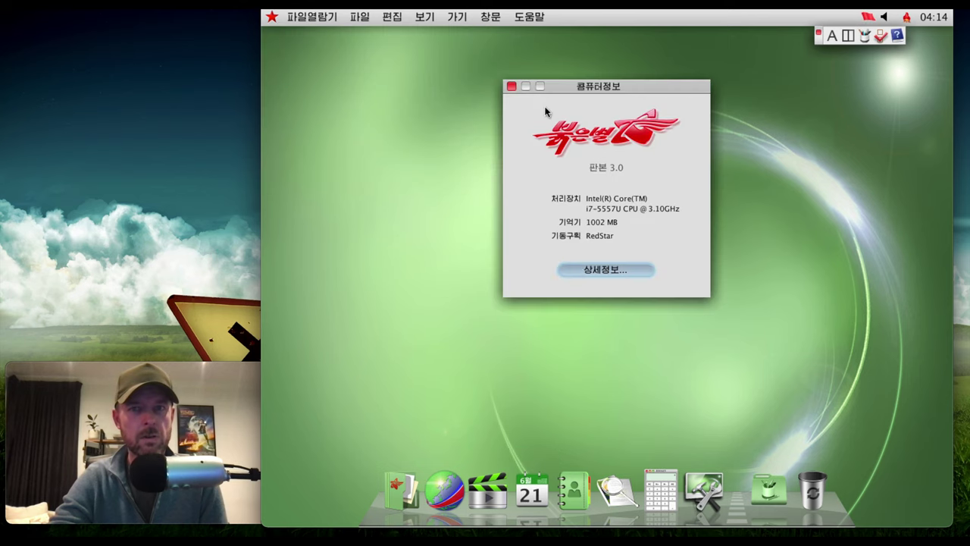
# Step: Review the detailed system profile, including network details, then close it
pyautogui.click(603, 270)
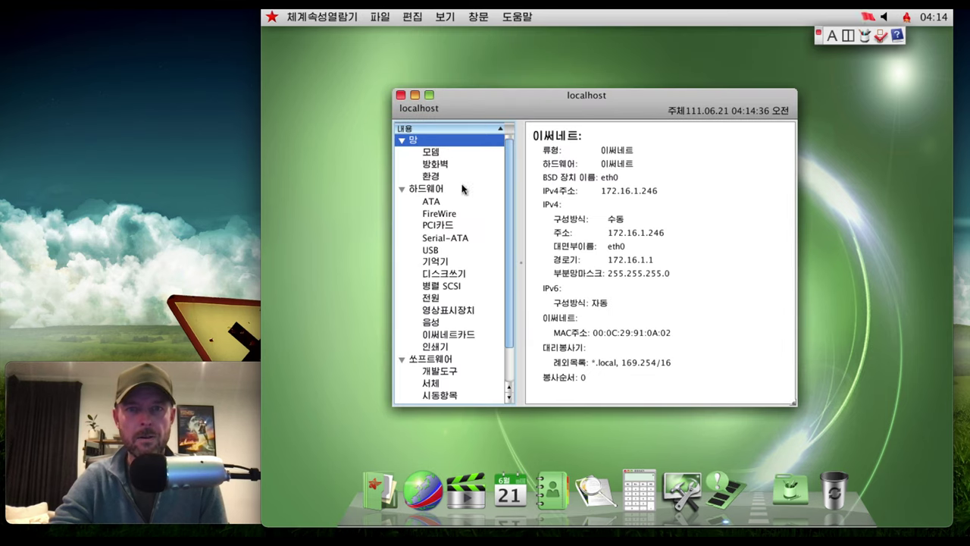
pyautogui.scroll(-3, 500, 250)
pyautogui.scroll(3, 500, 250)
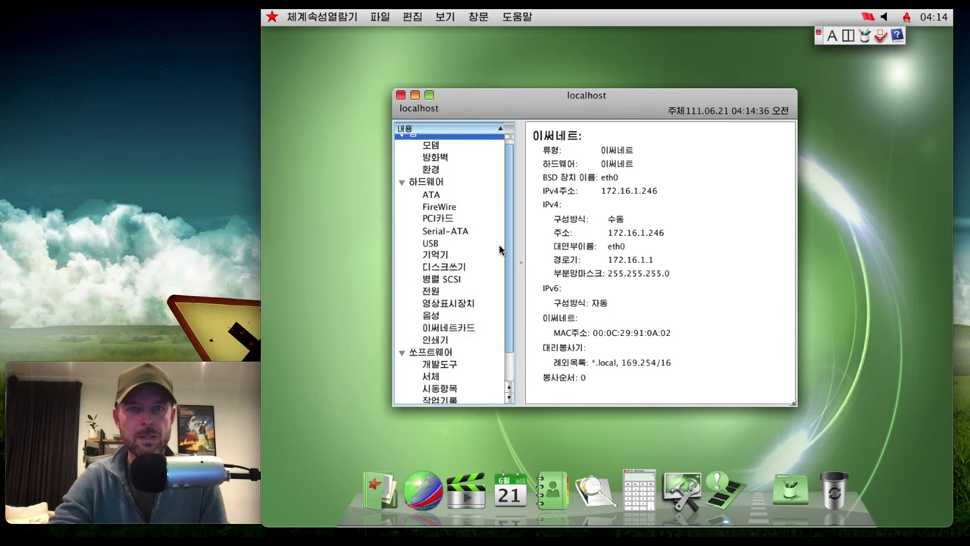
pyautogui.click(401, 95)
# Step: Open System Preferences from the system menu and go to the Dock pane
pyautogui.click(271, 16)
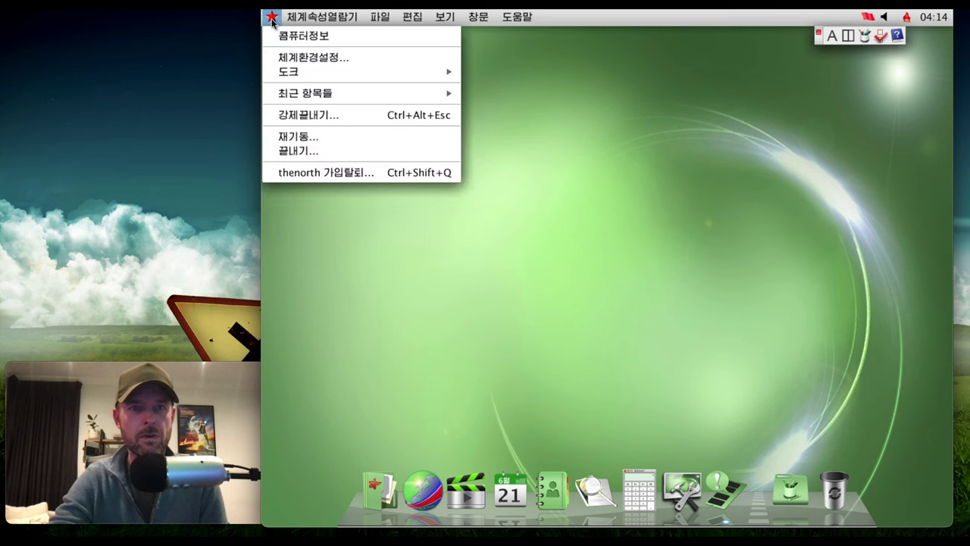
pyautogui.click(321, 56)
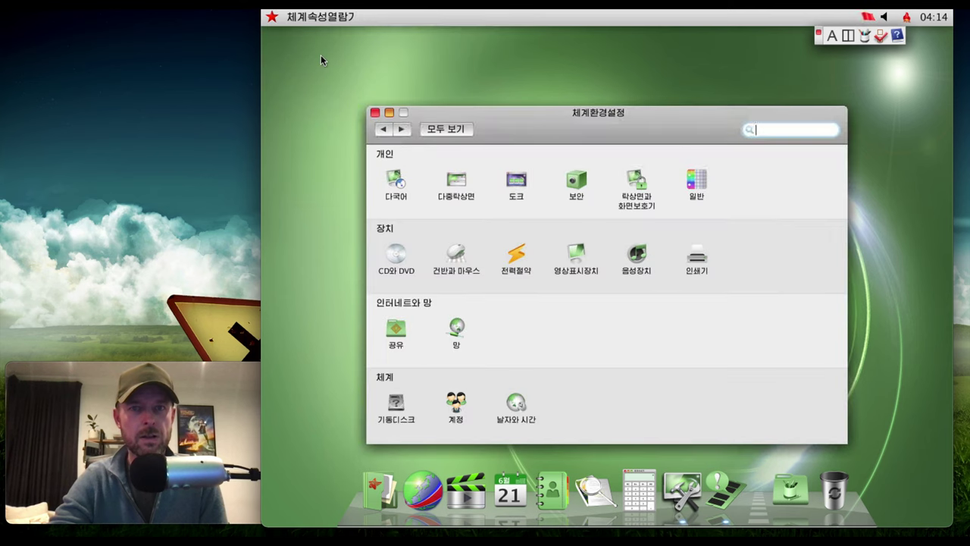
pyautogui.moveTo(541, 118); pyautogui.dragTo(555, 77)
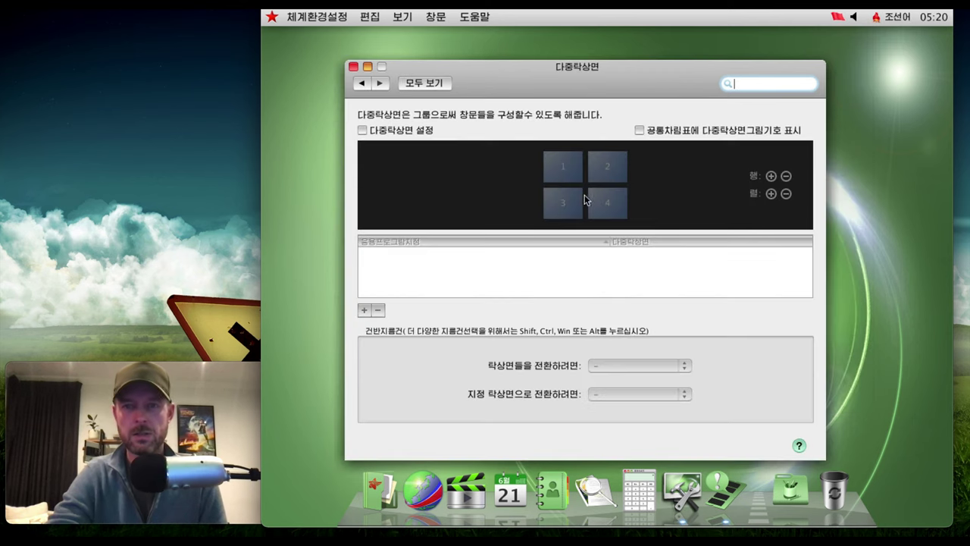
pyautogui.click(361, 84)
pyautogui.click(505, 140)
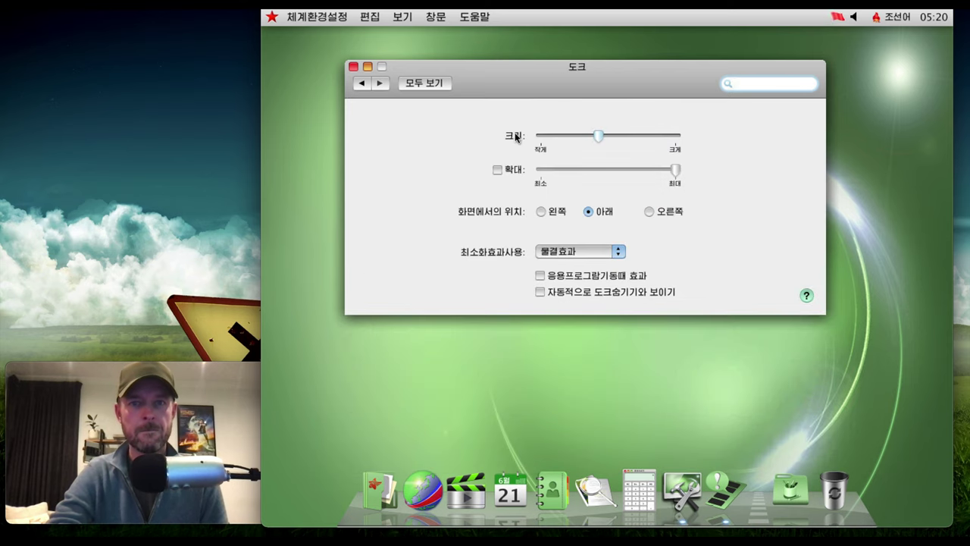
# Step: Shrink the dock and enable 확대 magnification at a medium-high level
pyautogui.moveTo(617, 136); pyautogui.dragTo(584, 138)
pyautogui.click(498, 170)
pyautogui.moveTo(675, 169); pyautogui.dragTo(603, 171)
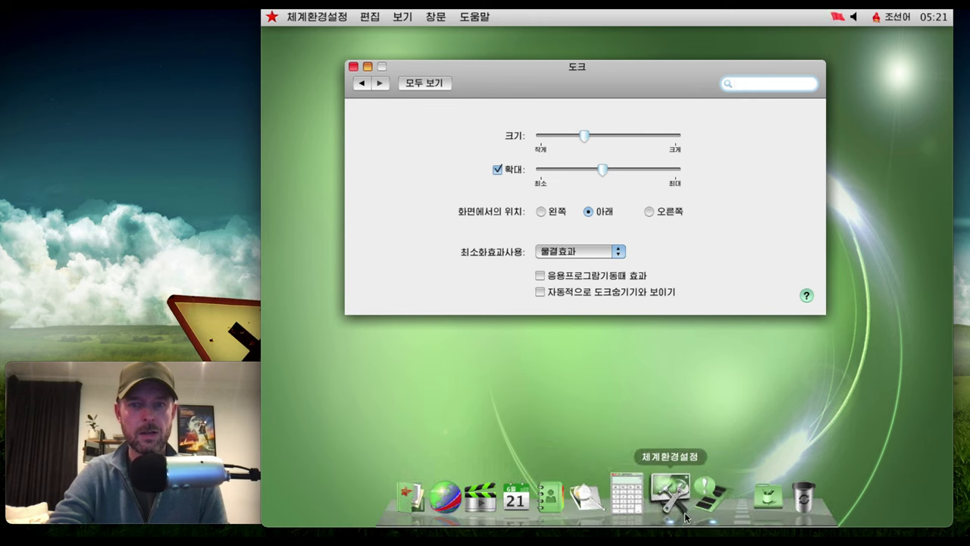
pyautogui.click(626, 172)
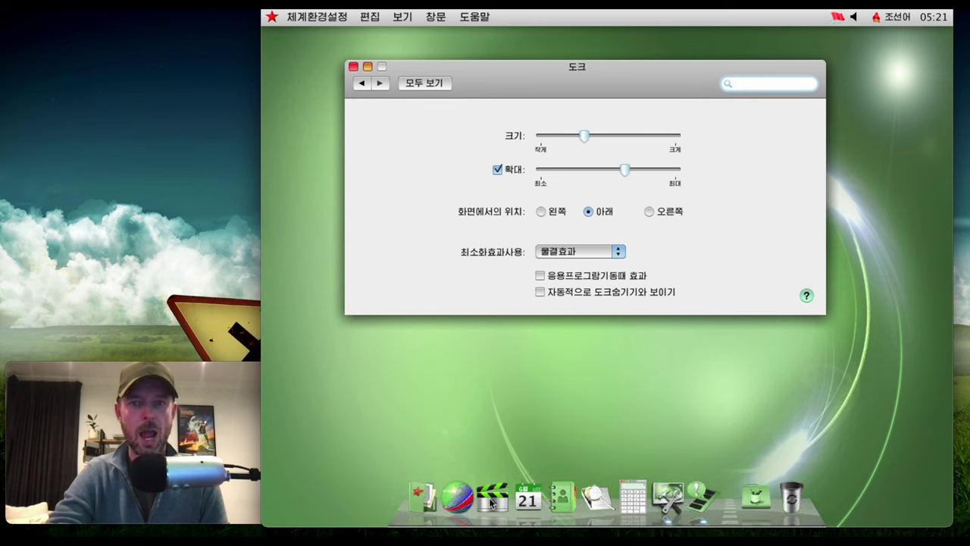
pyautogui.click(422, 87)
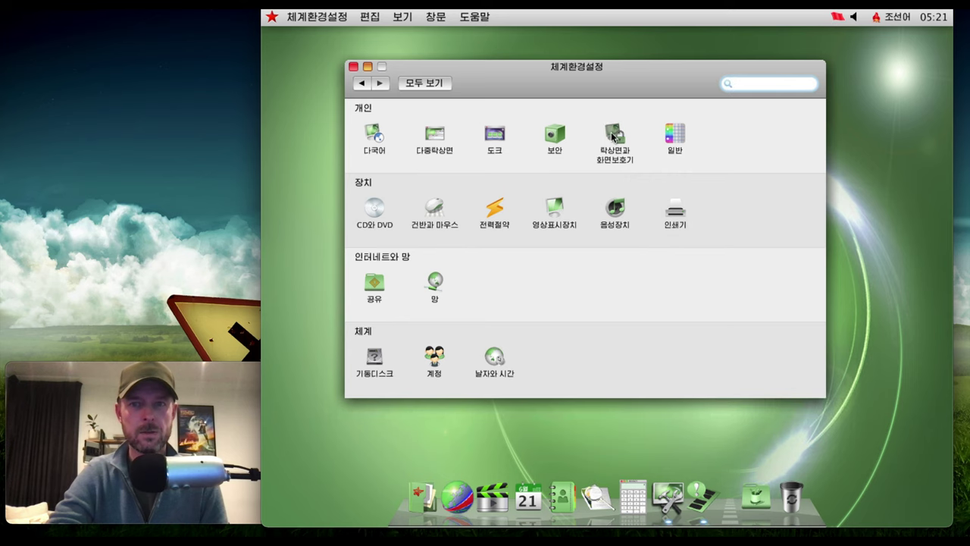
# Step: In 탁상면과 화면보호기, try 배경04, then set the 민들레 daisy meadow as wallpaper
pyautogui.click(623, 129)
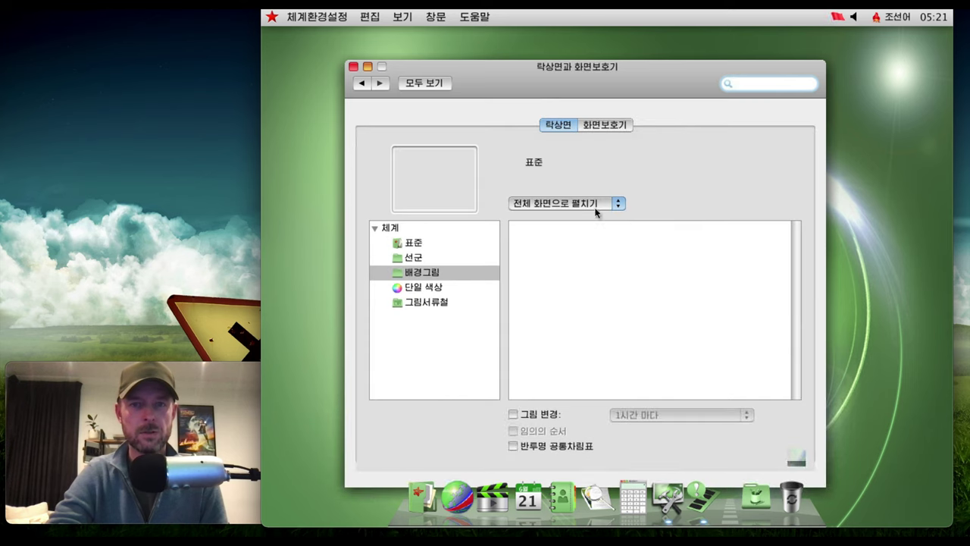
pyautogui.moveTo(490, 65); pyautogui.dragTo(490, 50)
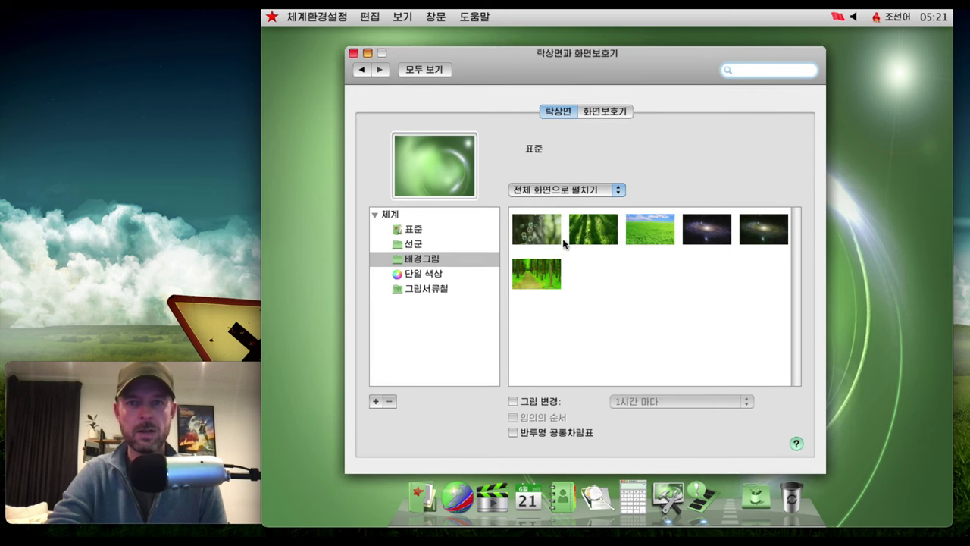
pyautogui.click(696, 237)
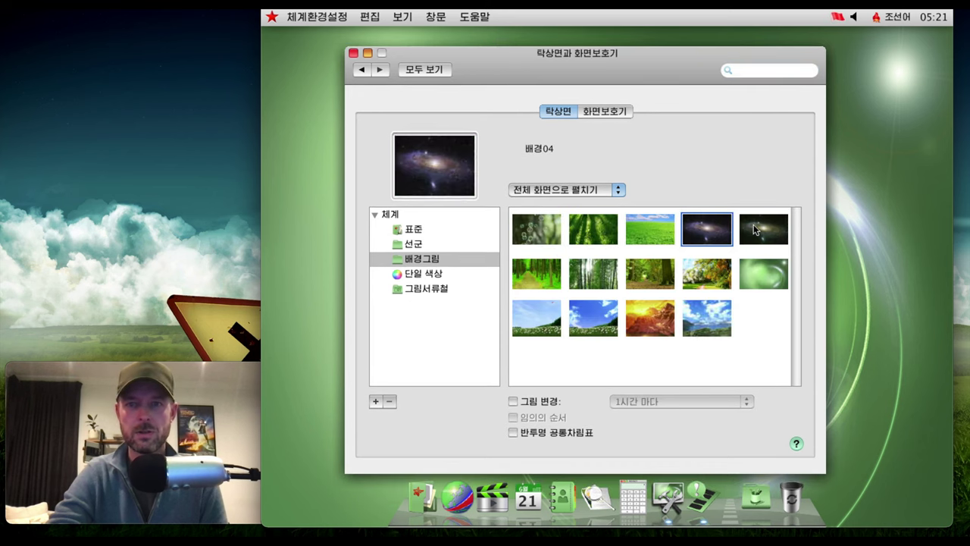
pyautogui.click(597, 316)
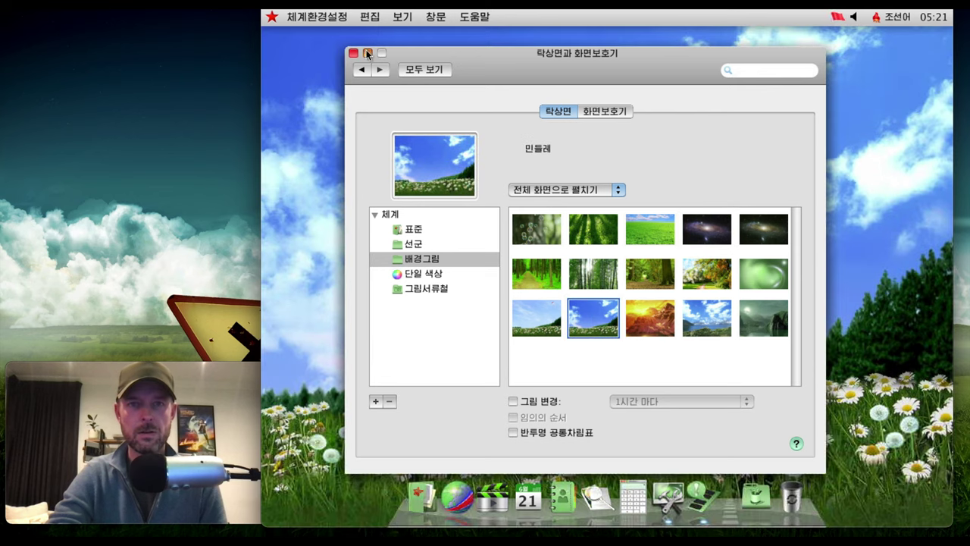
# Step: View the new desktop, then browse the Pictures and 선군 wallpaper collections before returning to Show All
pyautogui.click(367, 53)
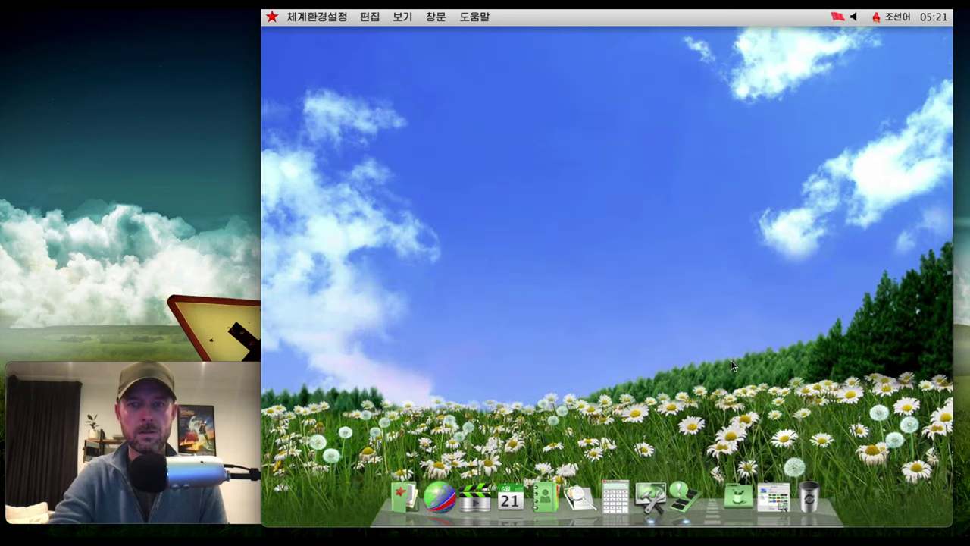
pyautogui.click(773, 502)
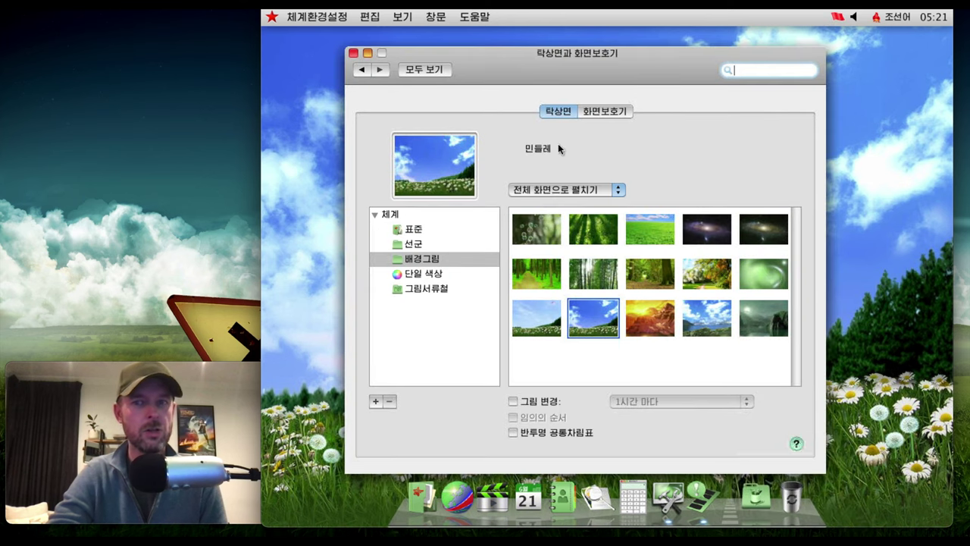
pyautogui.click(419, 289)
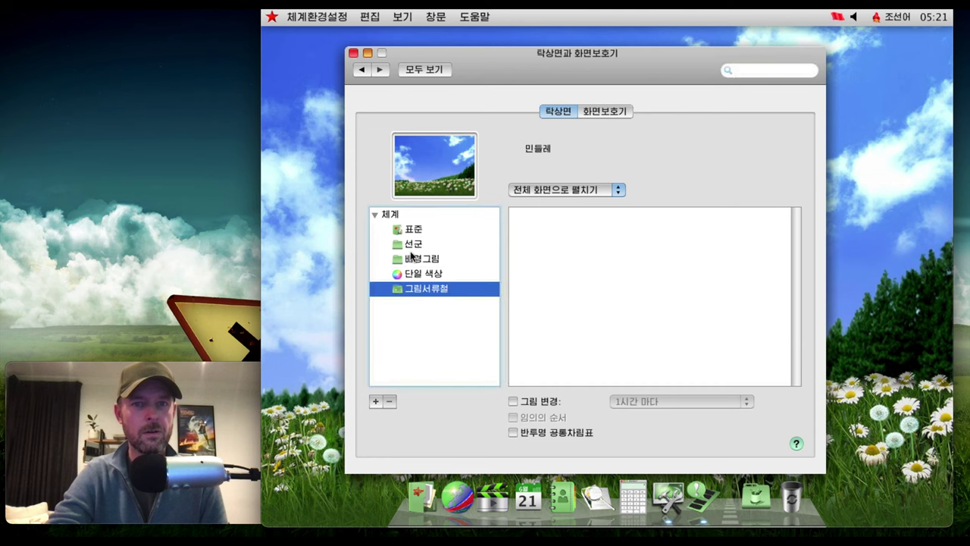
pyautogui.click(413, 242)
pyautogui.click(440, 68)
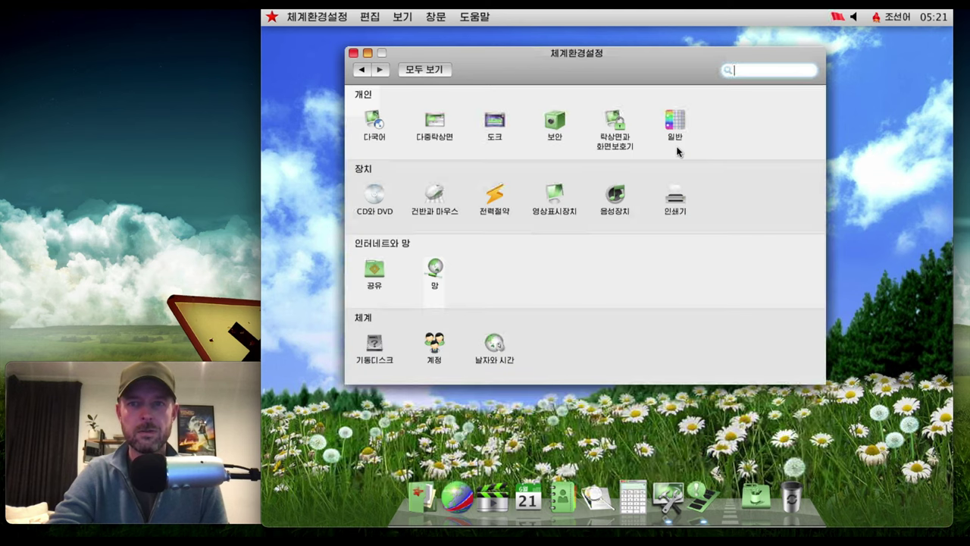
# Step: Look through the Keyboard and Mouse, Energy Saver shutdown schedule, Sound and Printer panes
pyautogui.click(433, 193)
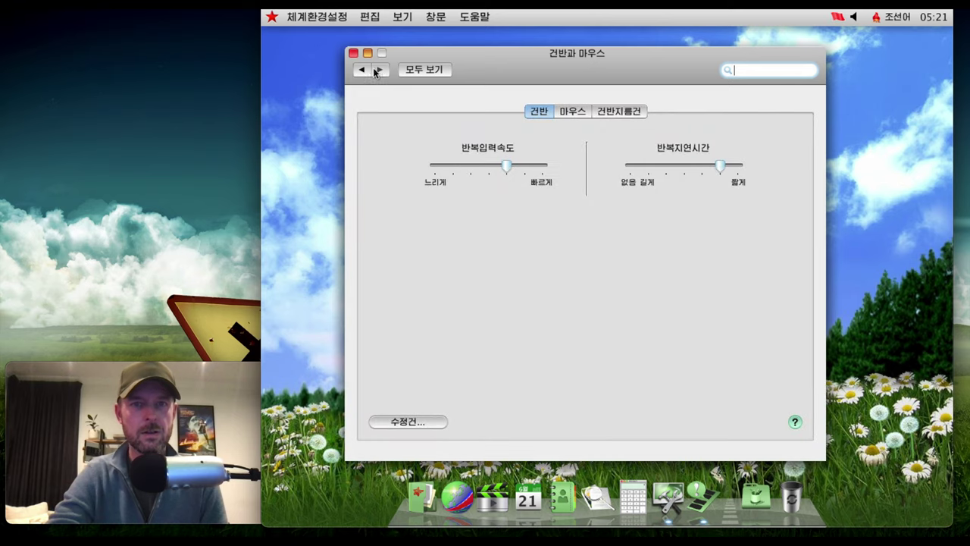
pyautogui.click(423, 69)
pyautogui.click(494, 191)
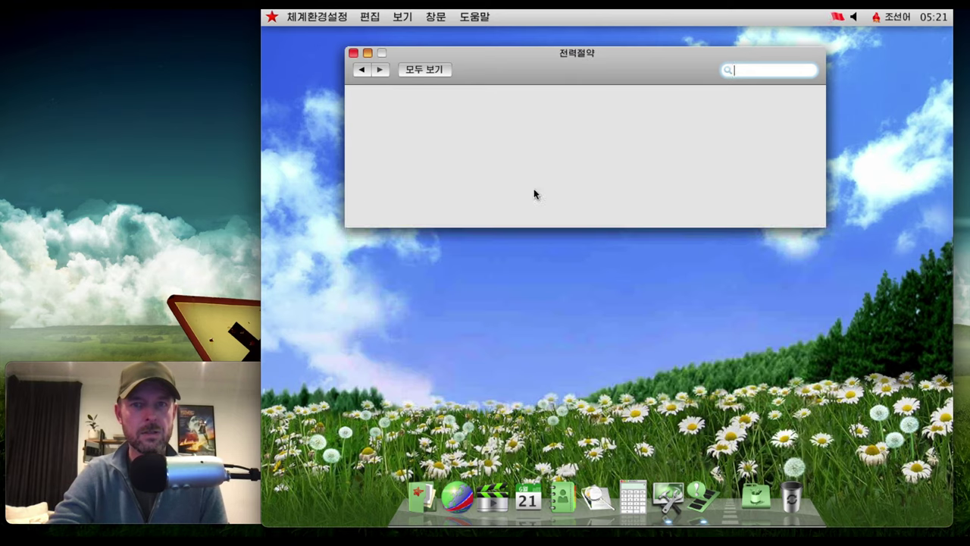
pyautogui.click(773, 235)
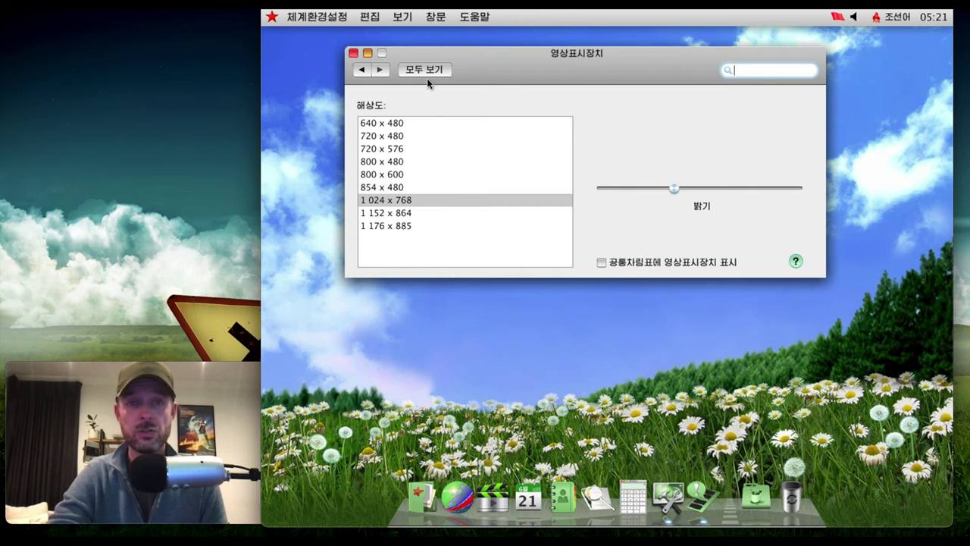
pyautogui.click(426, 71)
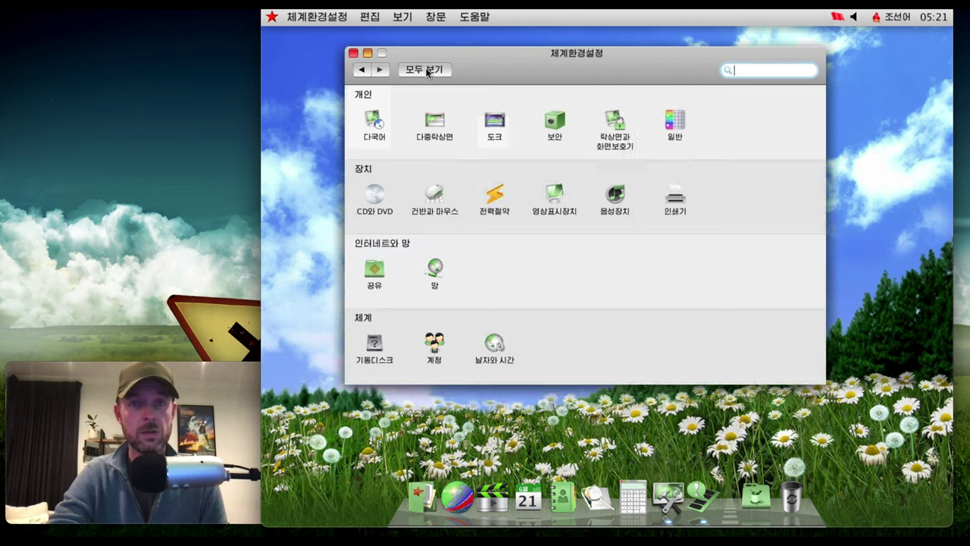
pyautogui.click(613, 196)
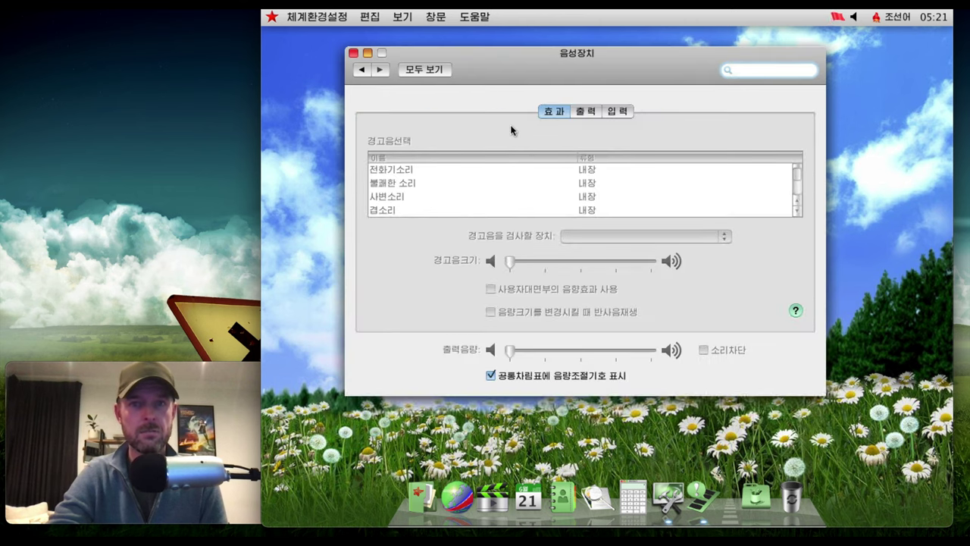
pyautogui.click(442, 70)
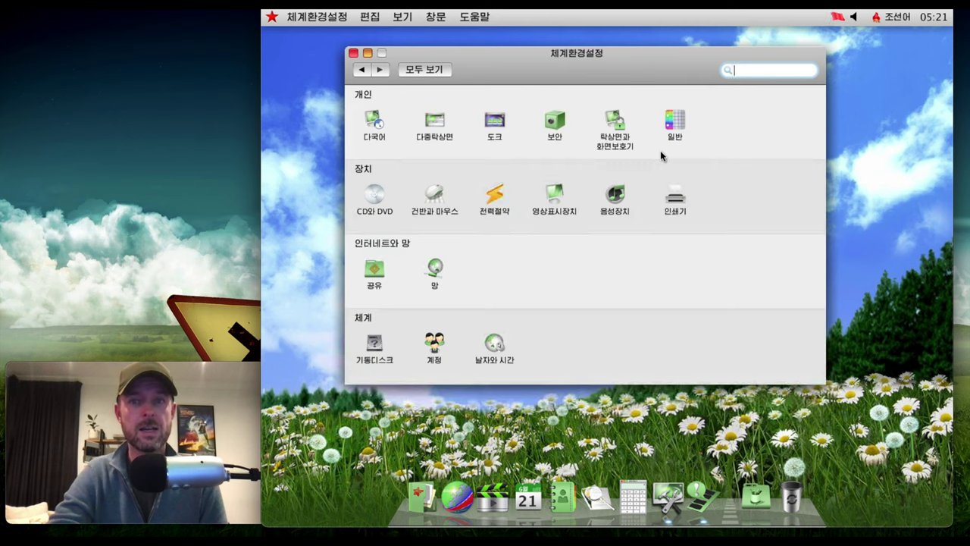
pyautogui.click(675, 193)
pyautogui.click(424, 69)
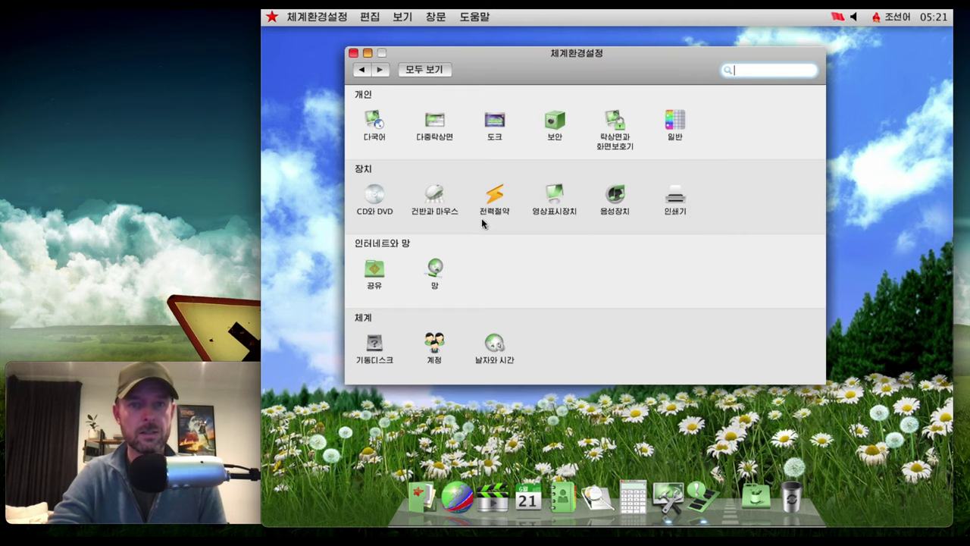
# Step: Look through the Sharing, Network and Startup Disk preference panes
pyautogui.click(375, 270)
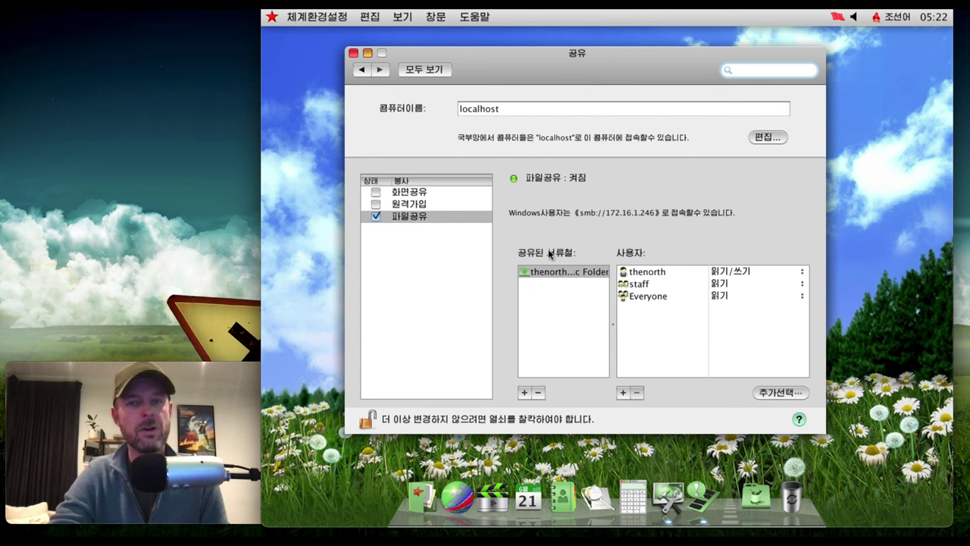
pyautogui.click(415, 71)
pyautogui.click(437, 270)
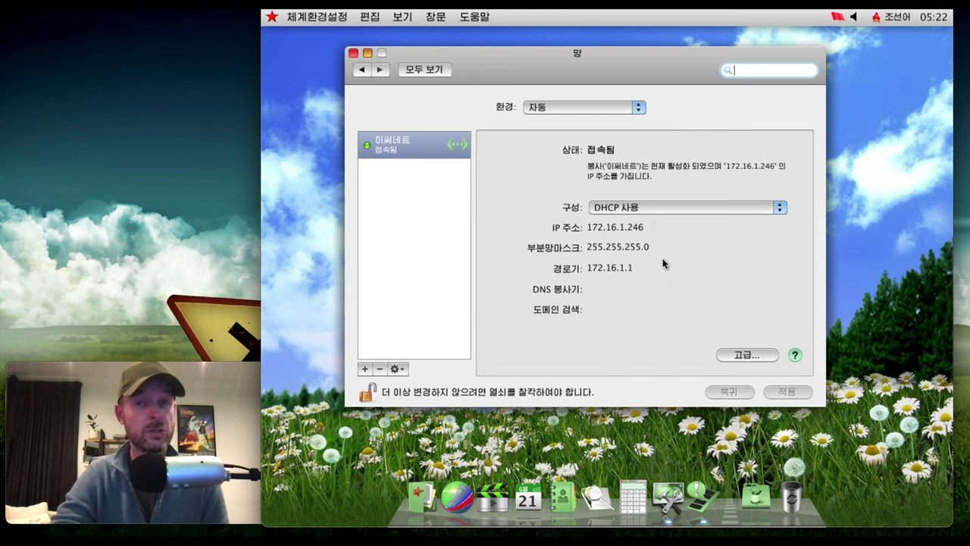
pyautogui.press('super+l')
pyautogui.click(378, 340)
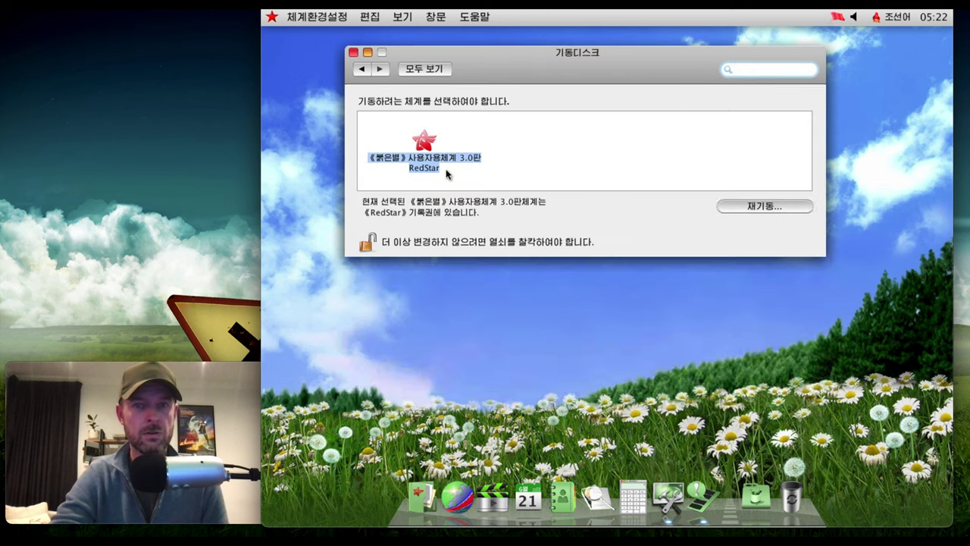
pyautogui.click(429, 72)
# Step: Check the 계정 account settings, return to Show All, and close System Preferences
pyautogui.click(508, 119)
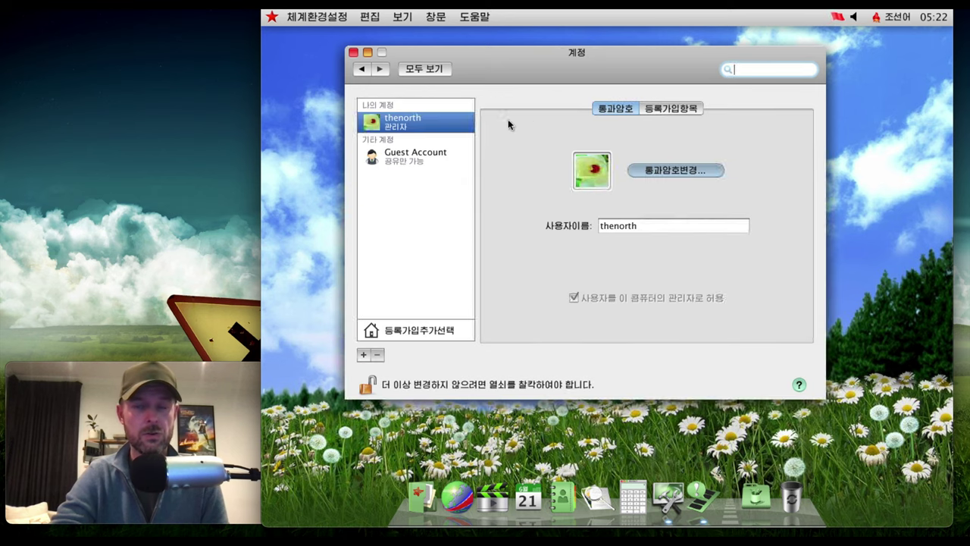
pyautogui.click(421, 70)
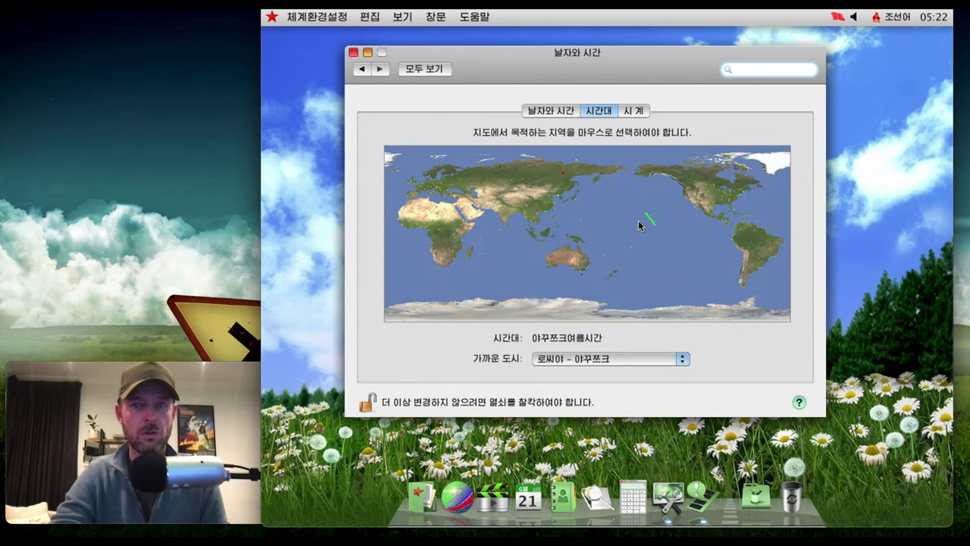
pyautogui.click(421, 68)
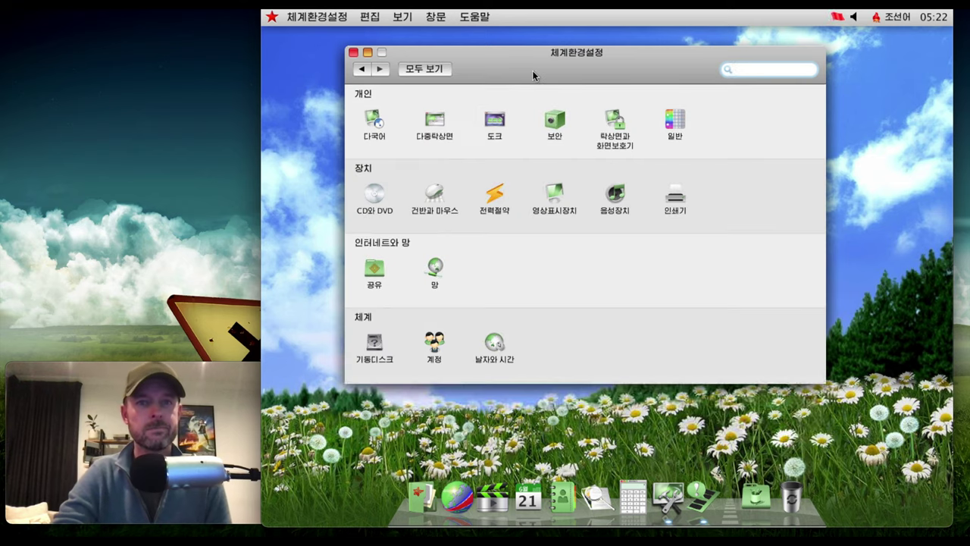
pyautogui.click(354, 52)
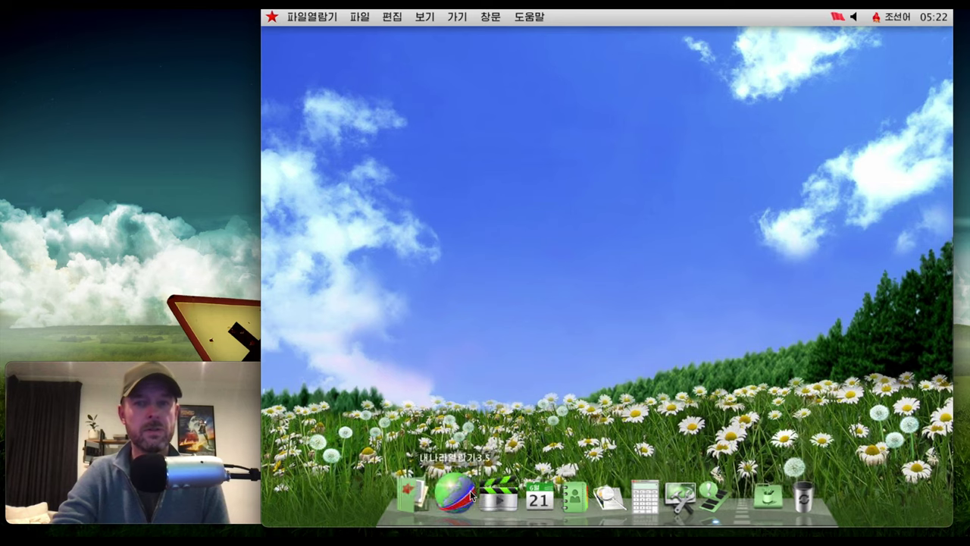
pyautogui.click(409, 493)
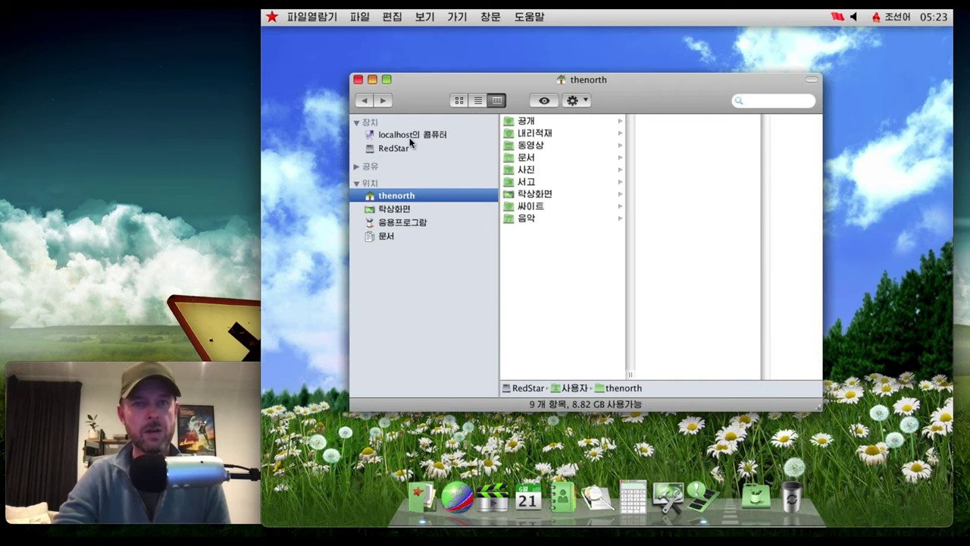
pyautogui.click(394, 149)
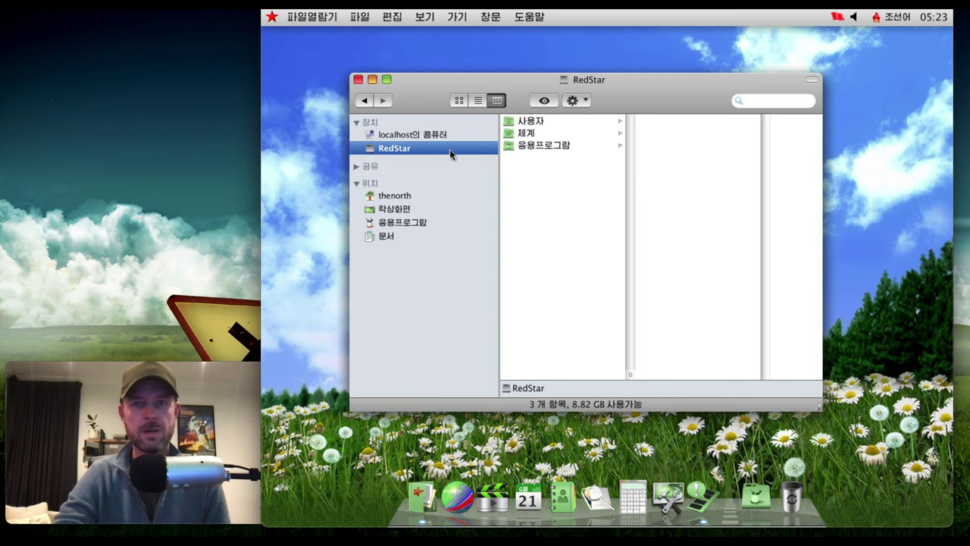
pyautogui.click(359, 80)
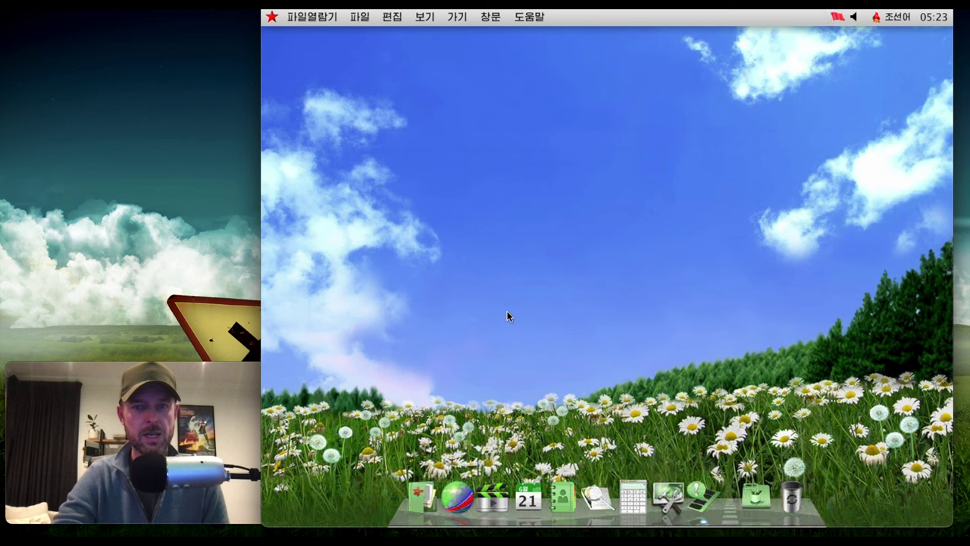
pyautogui.click(455, 485)
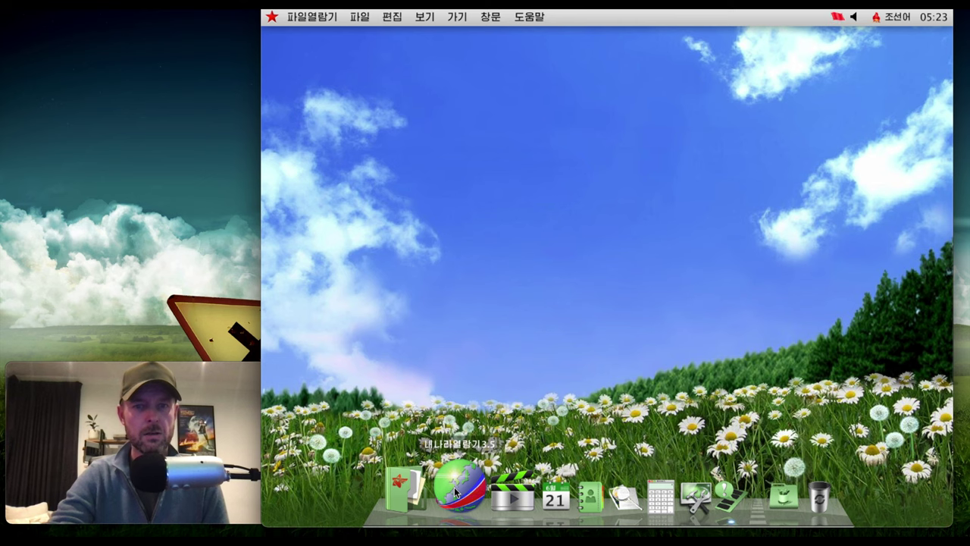
# Step: Launch Naenara Browser from the dock and decline making it the default browser
pyautogui.rightClick(454, 487)
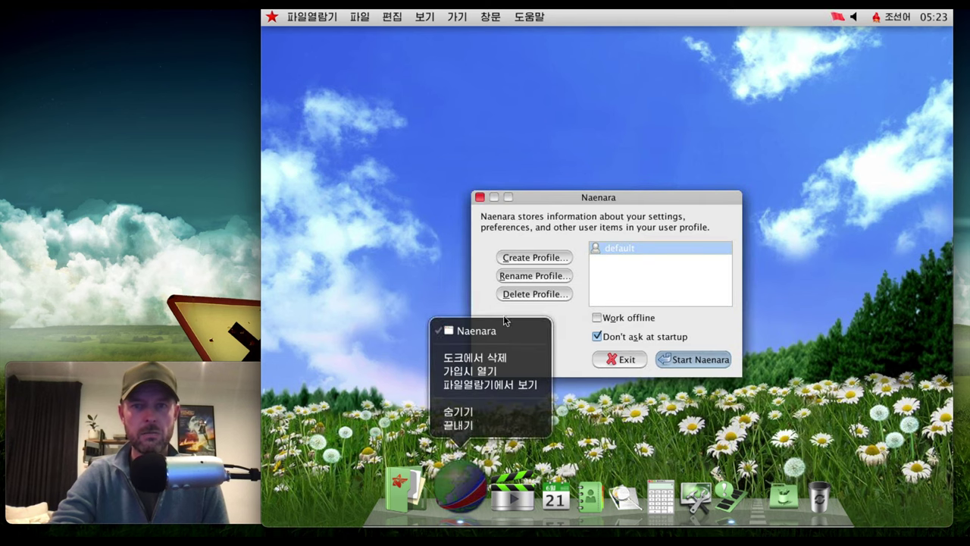
pyautogui.click(573, 335)
pyautogui.press('Return')
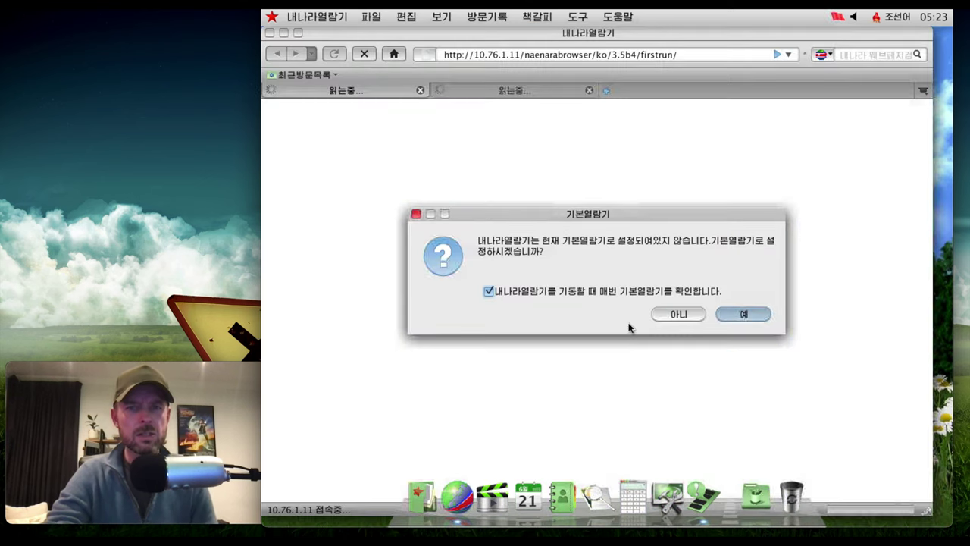
pyautogui.click(680, 314)
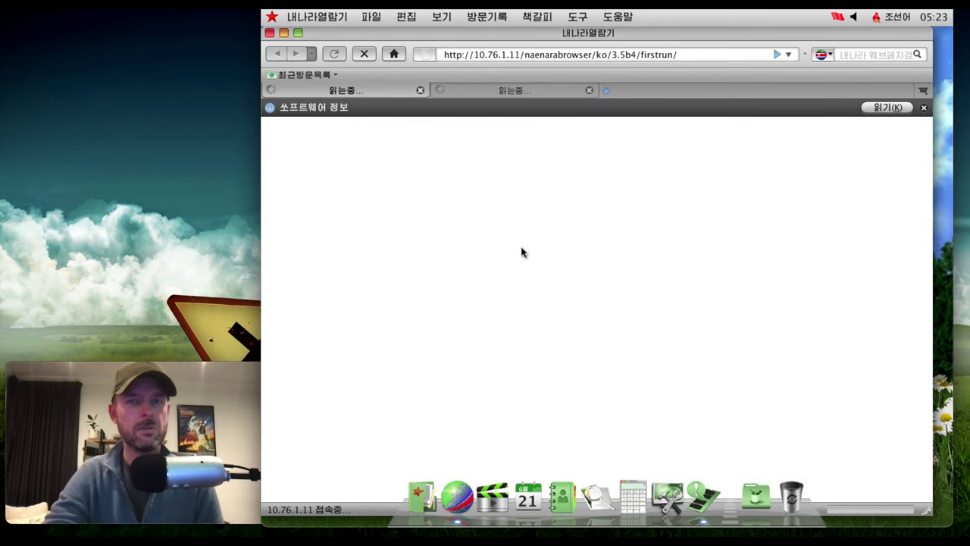
# Step: Replace the end of the web address with '/ㅁㅁㅁ.새ㅐ슴.괘ㅏ' and load it
pyautogui.click(581, 55)
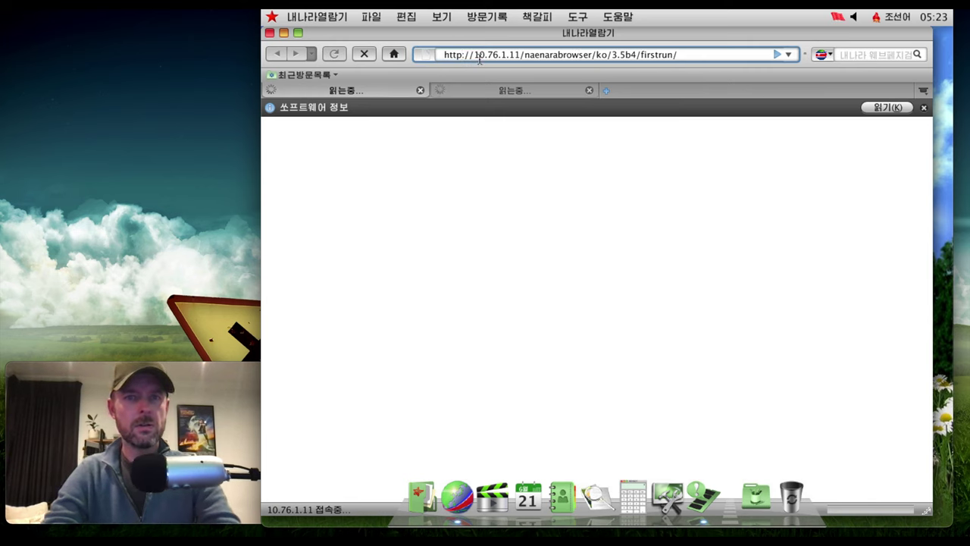
pyautogui.moveTo(471, 55); pyautogui.dragTo(667, 61)
pyautogui.press('BackSpace')
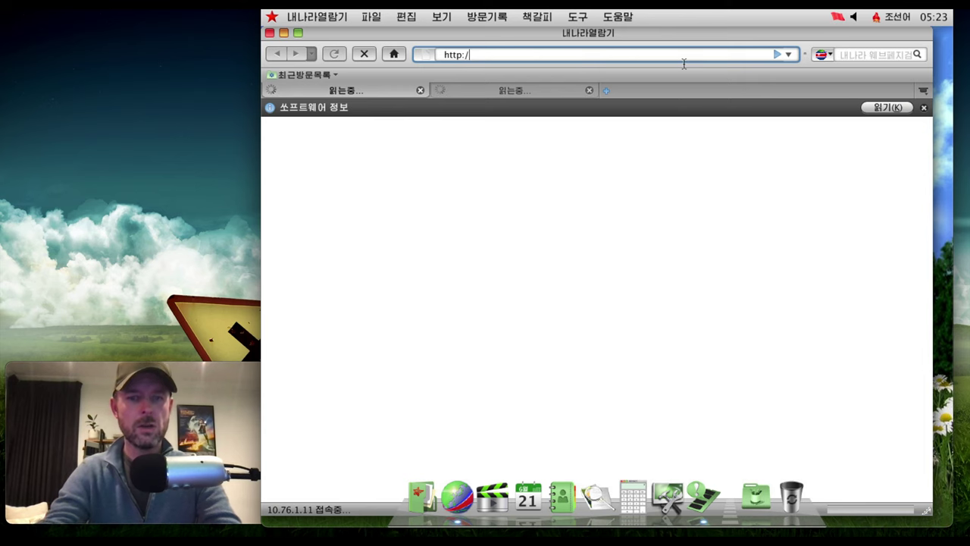
pyautogui.write('/ㅁㅁㅁ.새ㅐ슴.괘ㅏ')
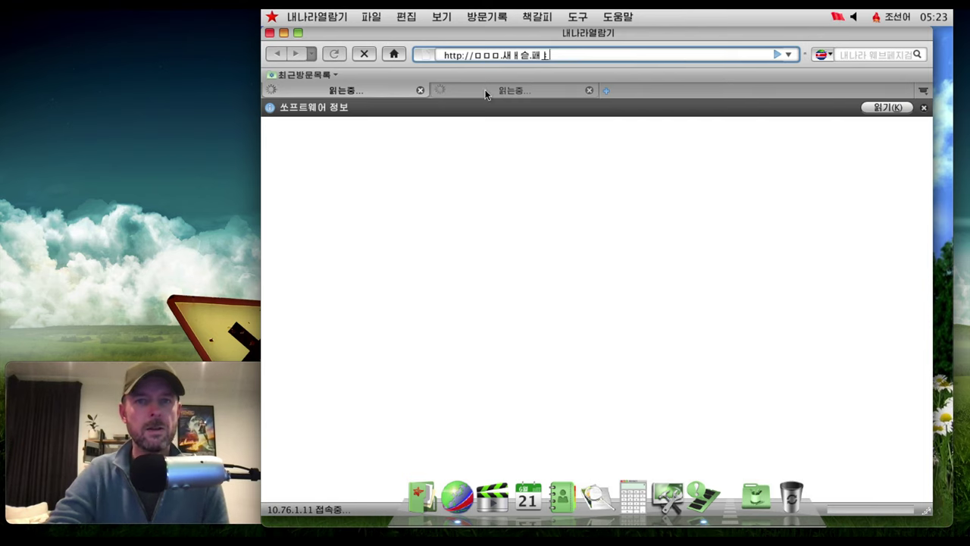
pyautogui.press('Return')
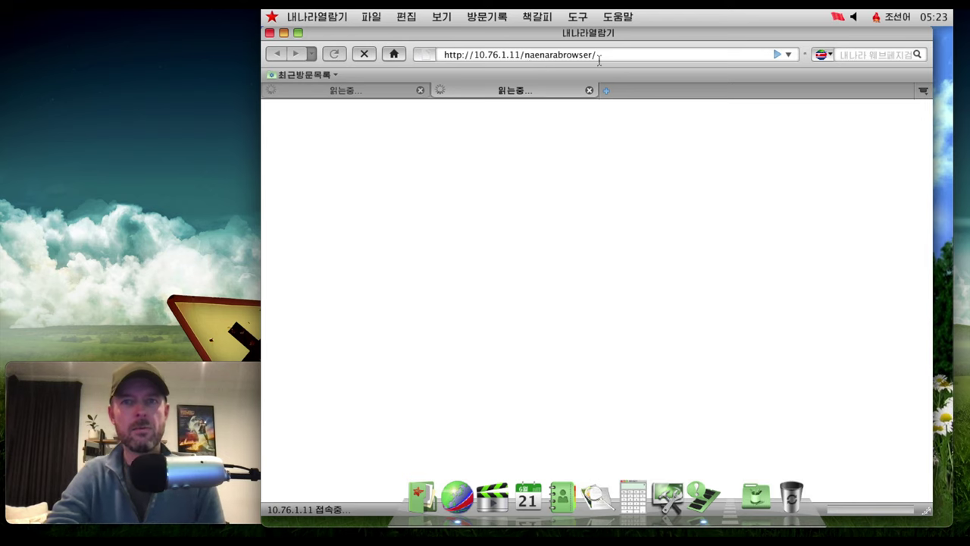
# Step: Switch the search engine to Naenara web page search, then to 내나라 게시판 board search
pyautogui.click(828, 55)
pyautogui.click(819, 88)
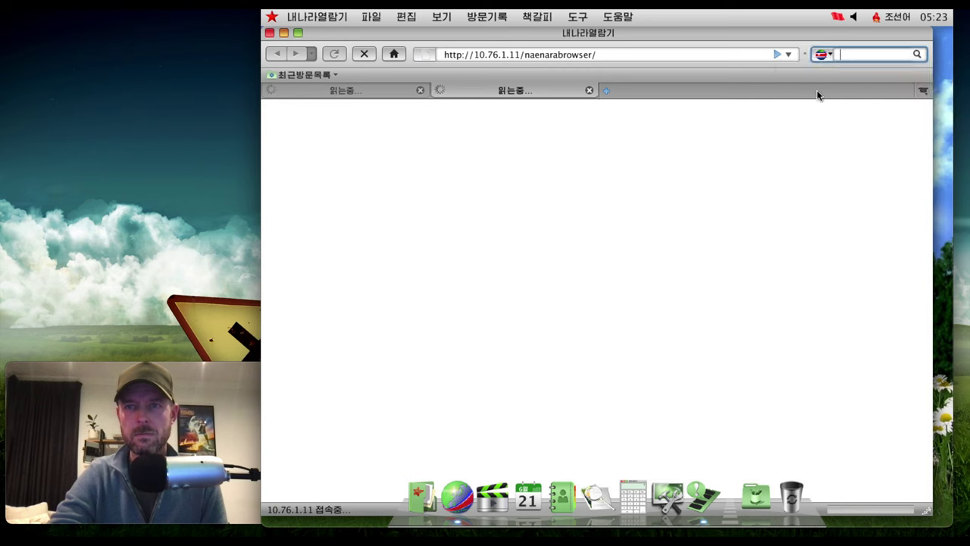
pyautogui.click(827, 56)
pyautogui.click(827, 73)
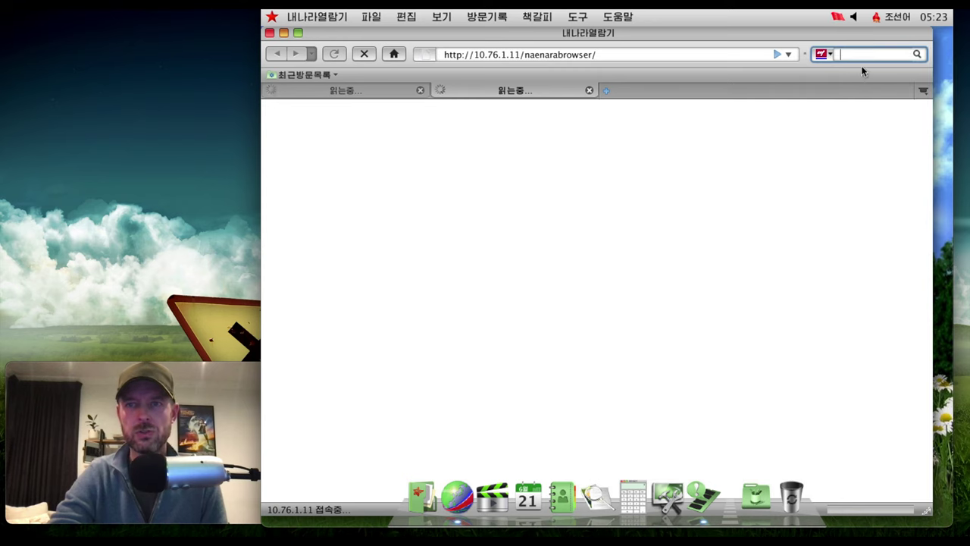
pyautogui.click(916, 55)
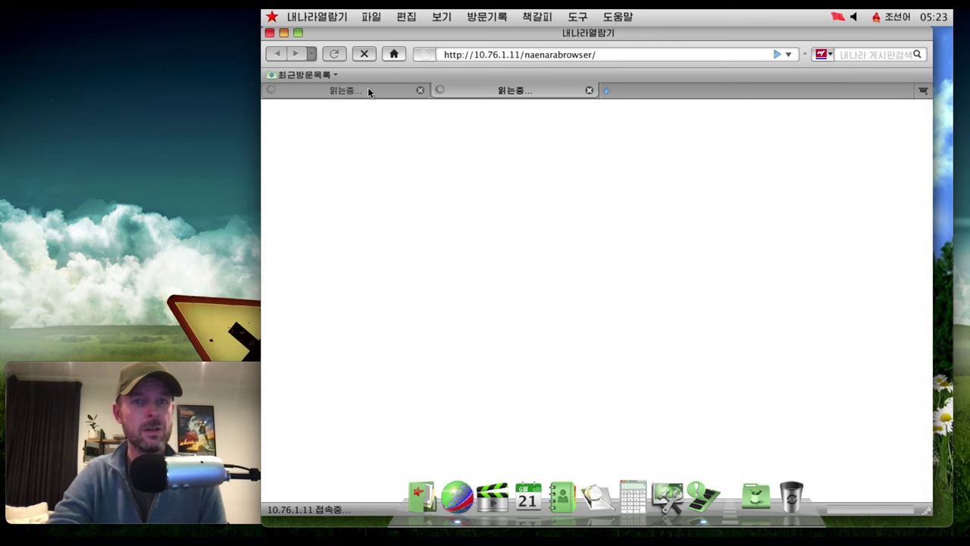
# Step: Open Naenara Browser's 환경설정 general preferences and look them over
pyautogui.click(326, 17)
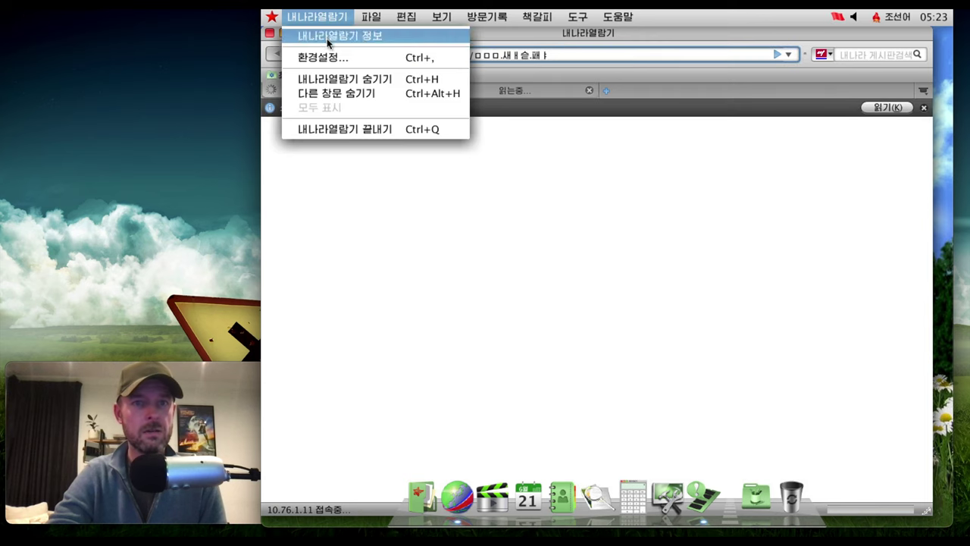
pyautogui.click(324, 56)
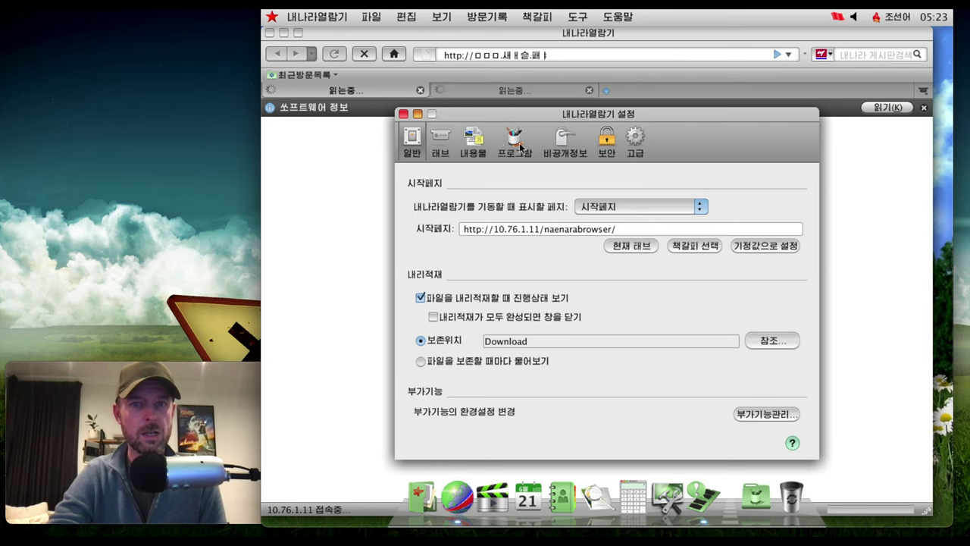
pyautogui.moveTo(522, 120); pyautogui.dragTo(501, 115)
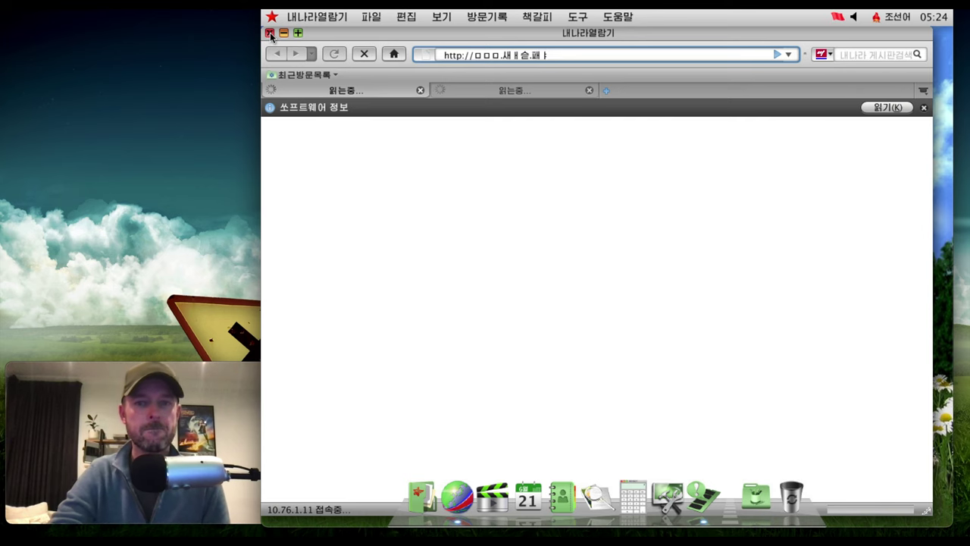
# Step: Quit the browser, cancelling once, then choosing 보존하고 끝내기 to save the tabs
pyautogui.click(270, 33)
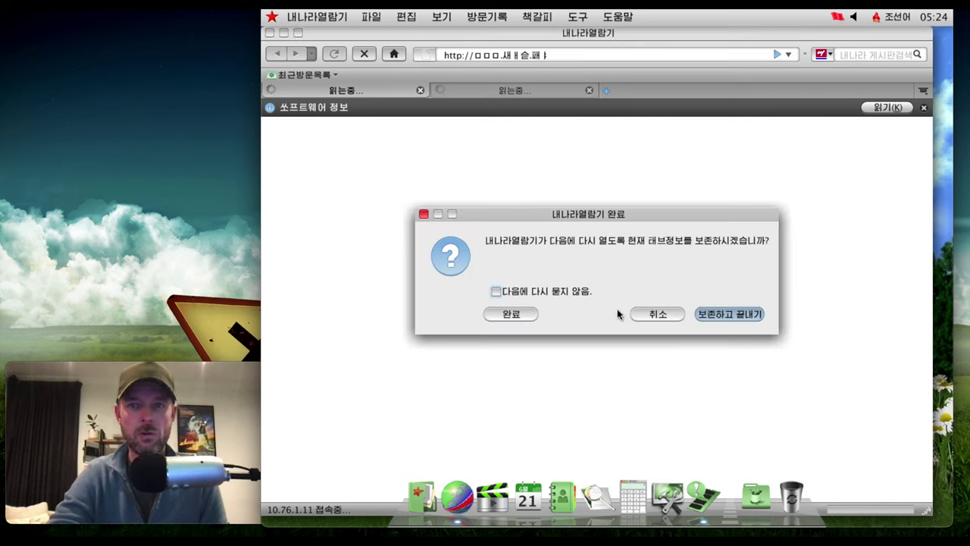
pyautogui.click(669, 316)
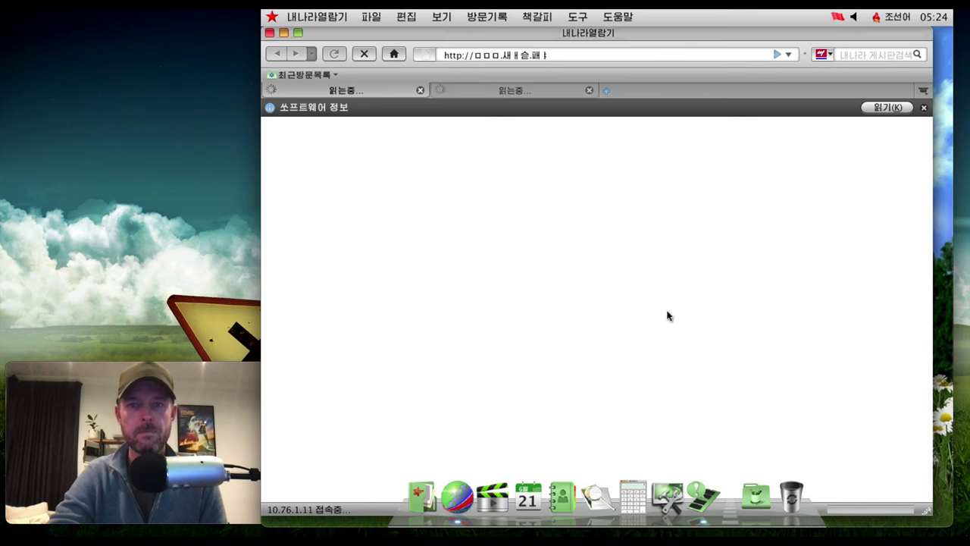
pyautogui.click(270, 34)
pyautogui.click(741, 314)
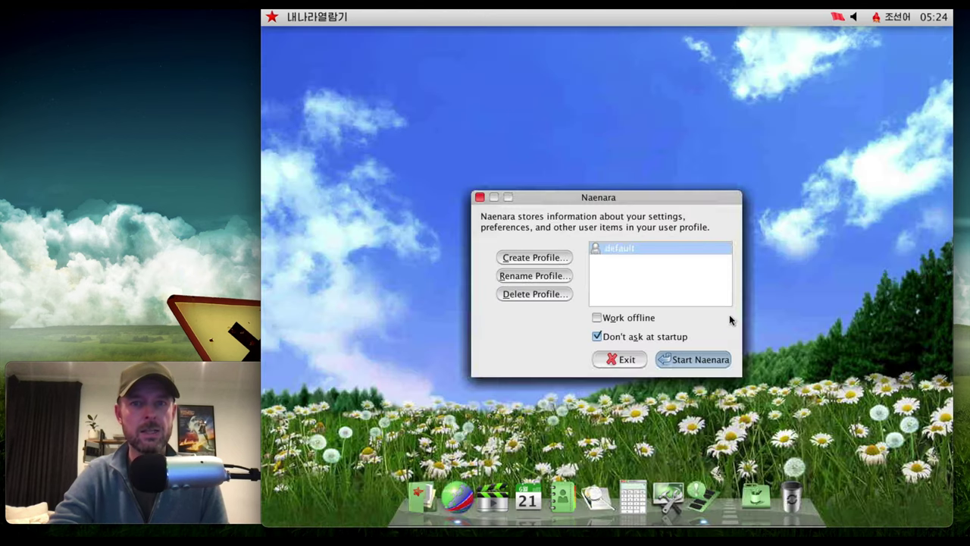
# Step: Close the Naenara profile dialog, launch the media player, and open then close the calendar
pyautogui.click(508, 199)
pyautogui.click(491, 497)
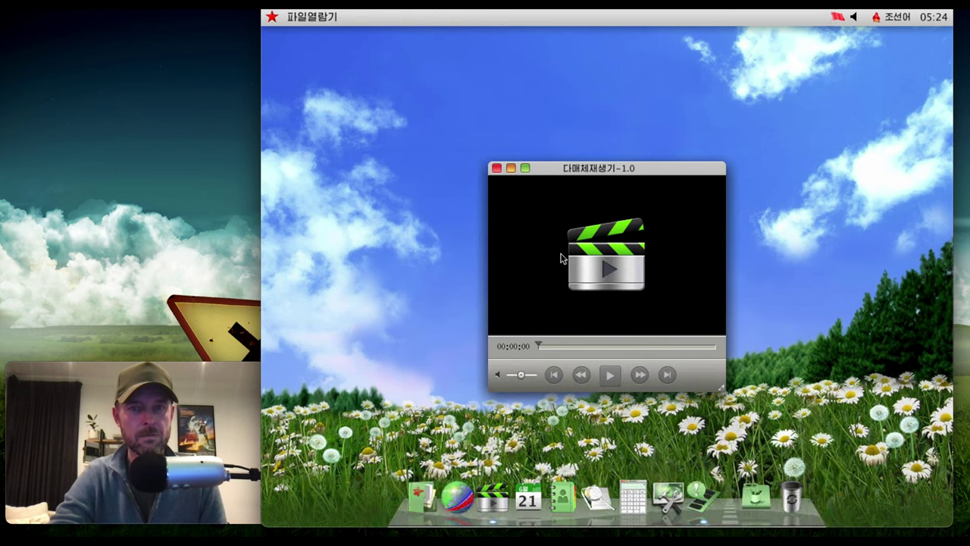
pyautogui.click(527, 500)
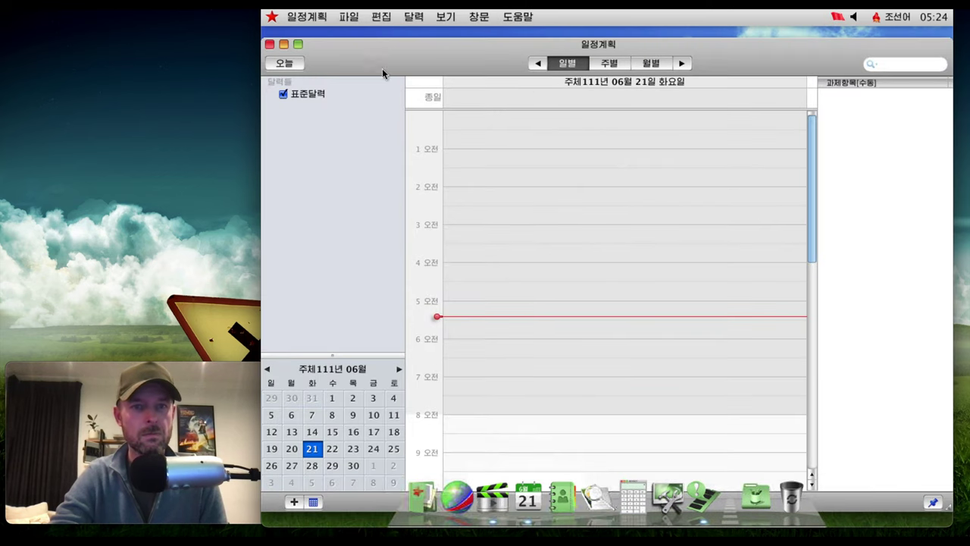
pyautogui.click(270, 44)
# Step: Open the PDF viewer, the calculator and System Preferences from the dock
pyautogui.click(597, 498)
pyautogui.click(629, 493)
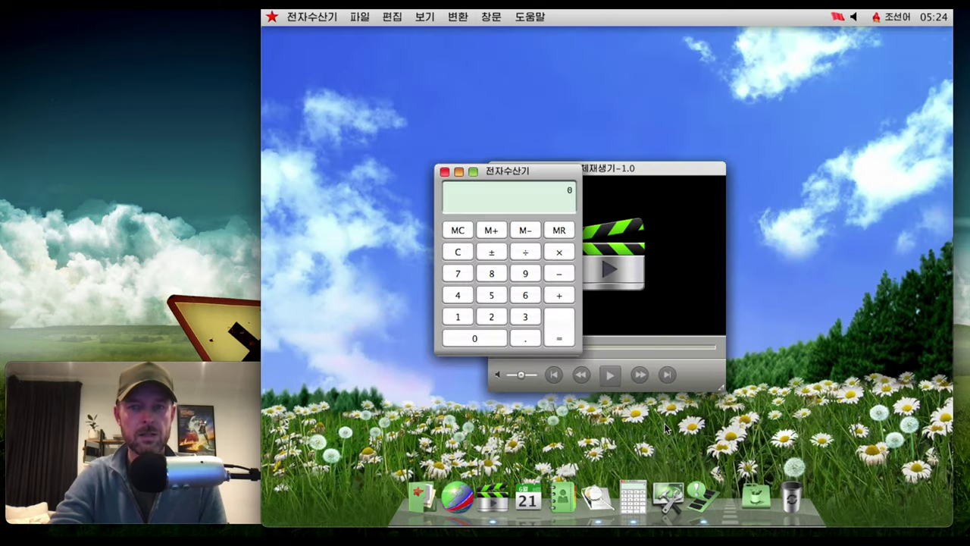
pyautogui.click(669, 489)
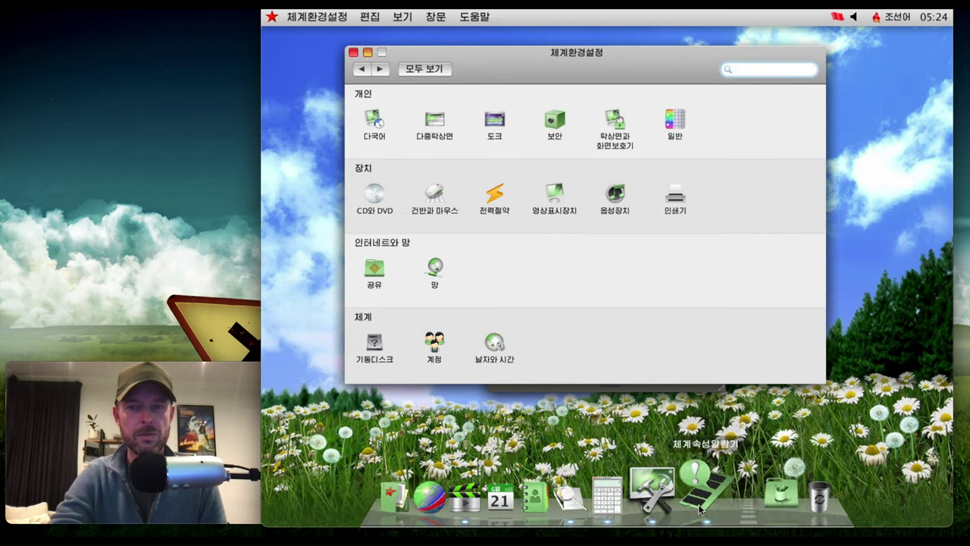
# Step: View the Trash contents, then close the Trash and System Preferences windows
pyautogui.click(791, 498)
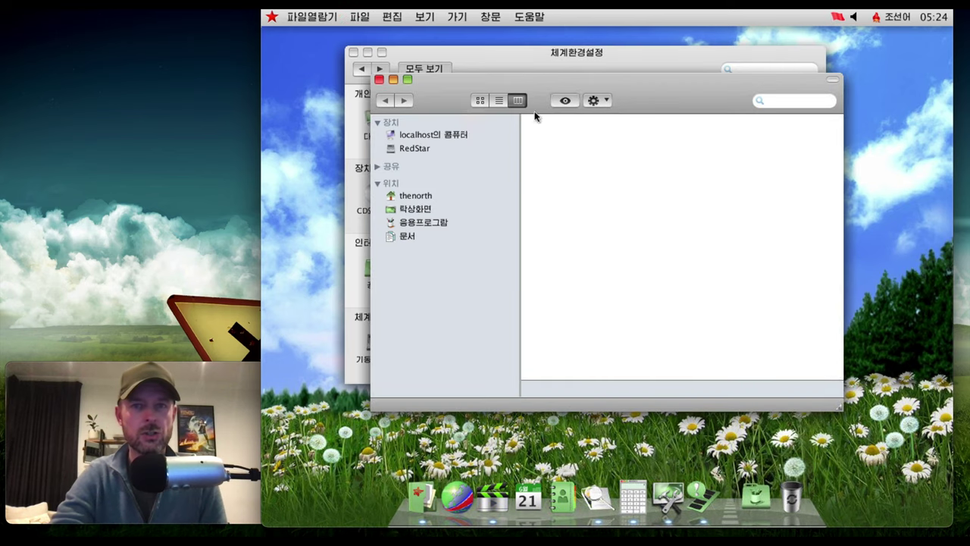
pyautogui.click(379, 79)
pyautogui.click(353, 53)
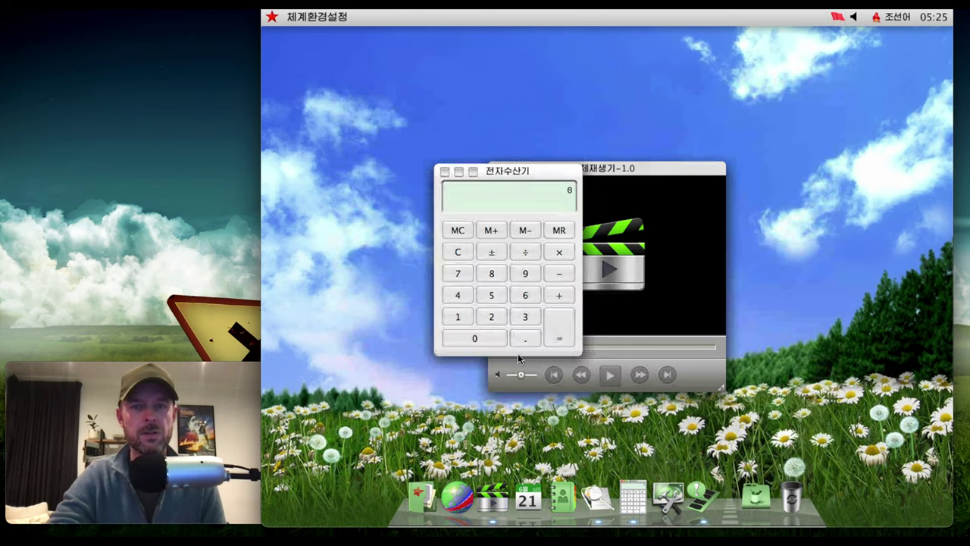
# Step: Launch Naenara Browser via 열기 from the dock and decline making it the default browser
pyautogui.rightClick(460, 493)
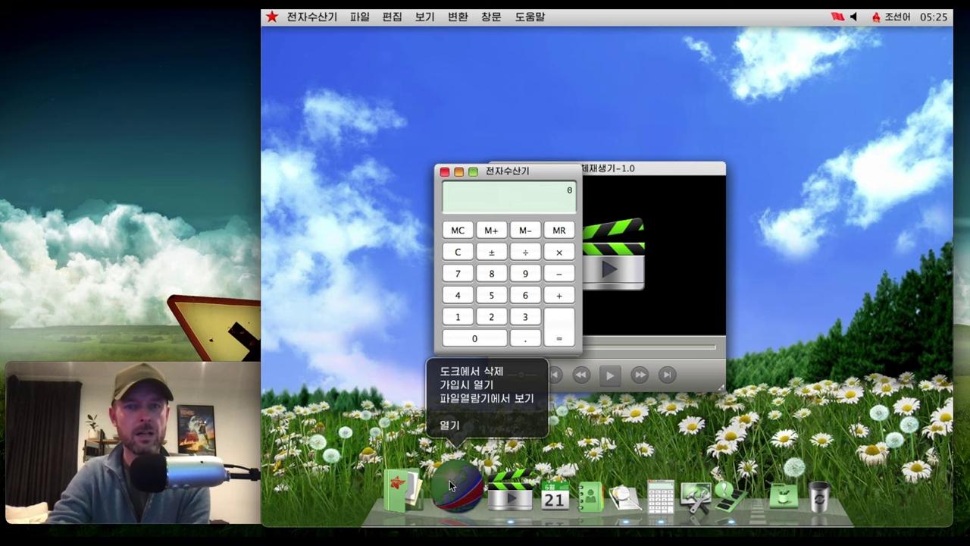
pyautogui.click(452, 494)
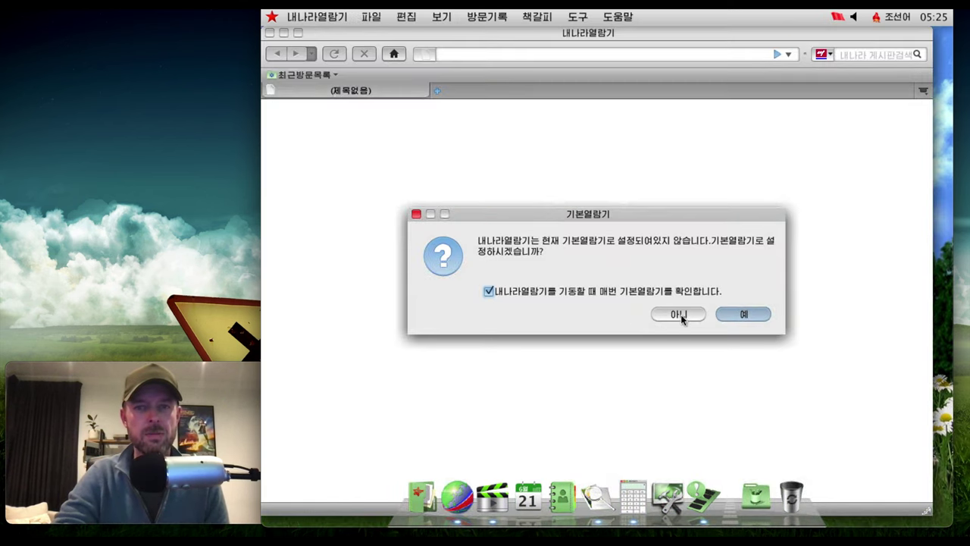
pyautogui.click(678, 314)
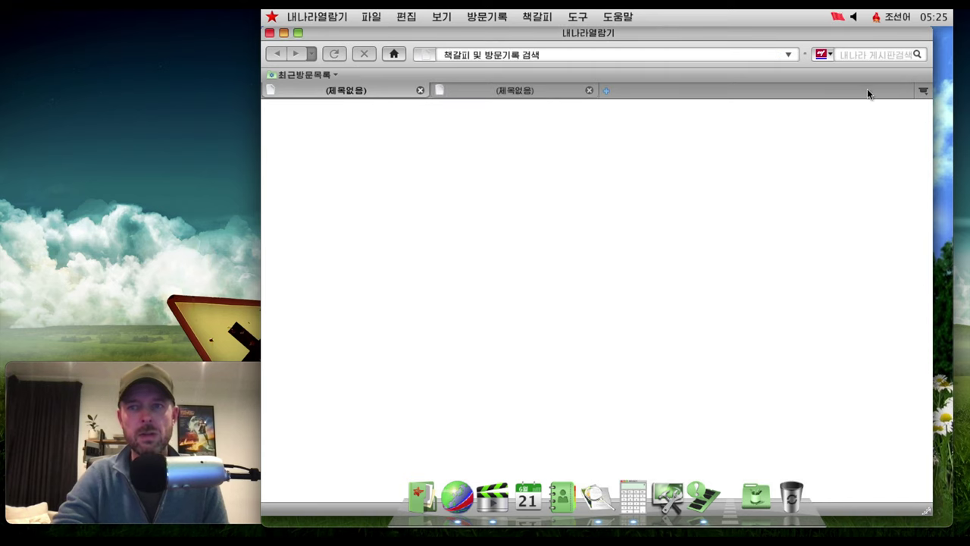
# Step: Switch the menu-bar clock to analog, then back to digital
pyautogui.click(934, 16)
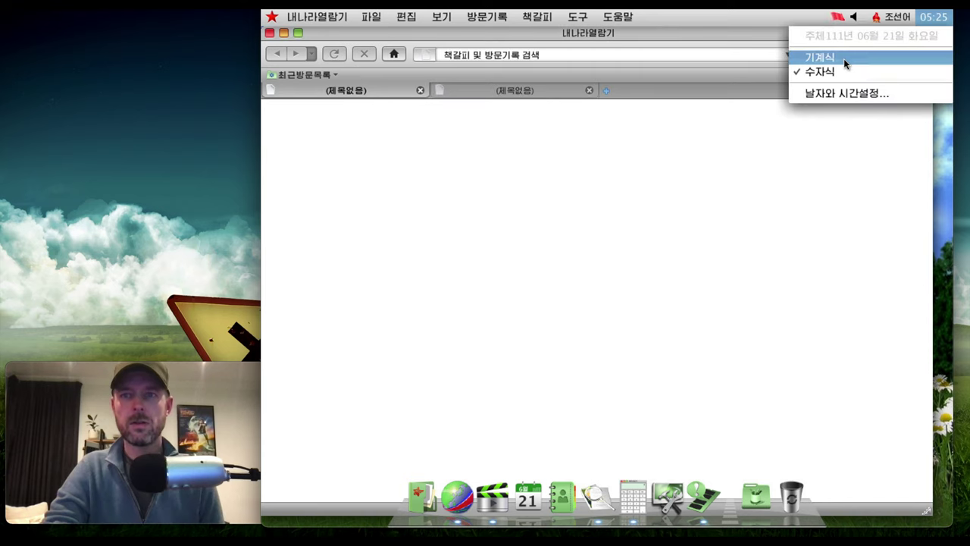
pyautogui.click(844, 58)
pyautogui.click(942, 19)
pyautogui.click(833, 71)
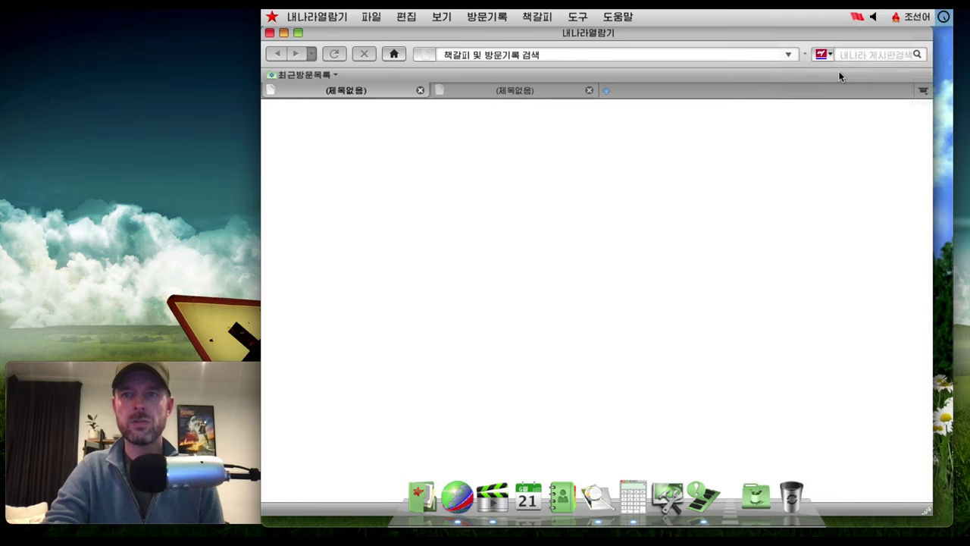
# Step: Open Date & Time settings, toggle automatic time on and off, view time zone and clock tabs, then close
pyautogui.click(934, 16)
pyautogui.click(883, 91)
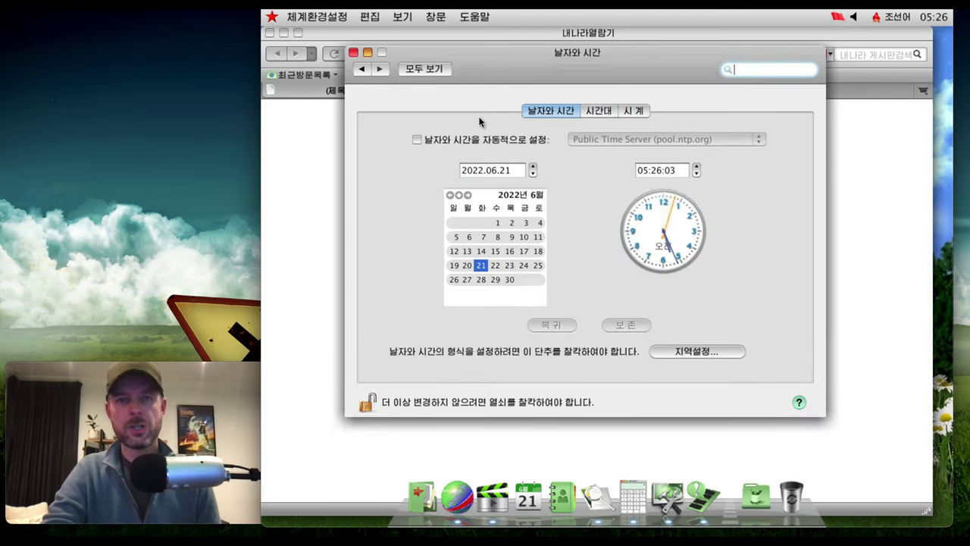
pyautogui.click(417, 139)
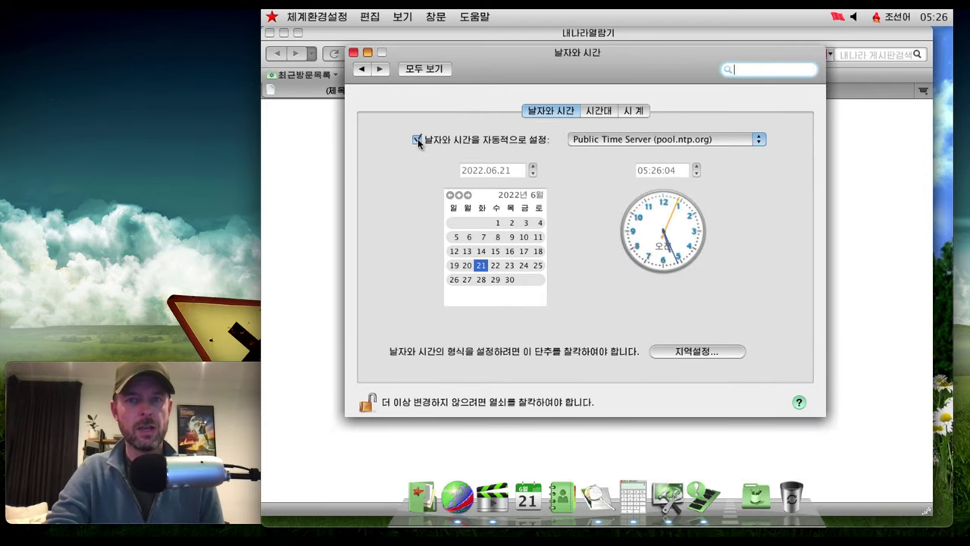
pyautogui.click(417, 139)
pyautogui.click(599, 111)
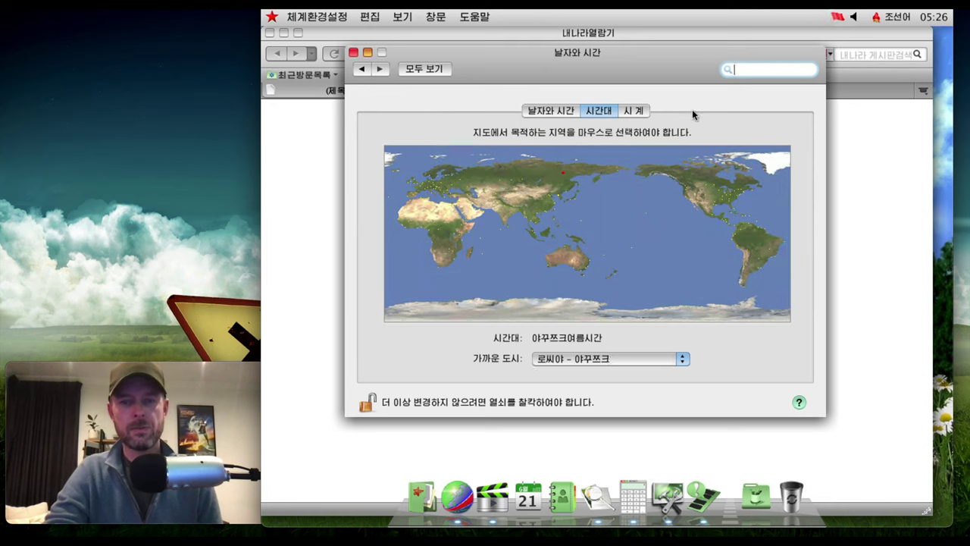
pyautogui.click(631, 110)
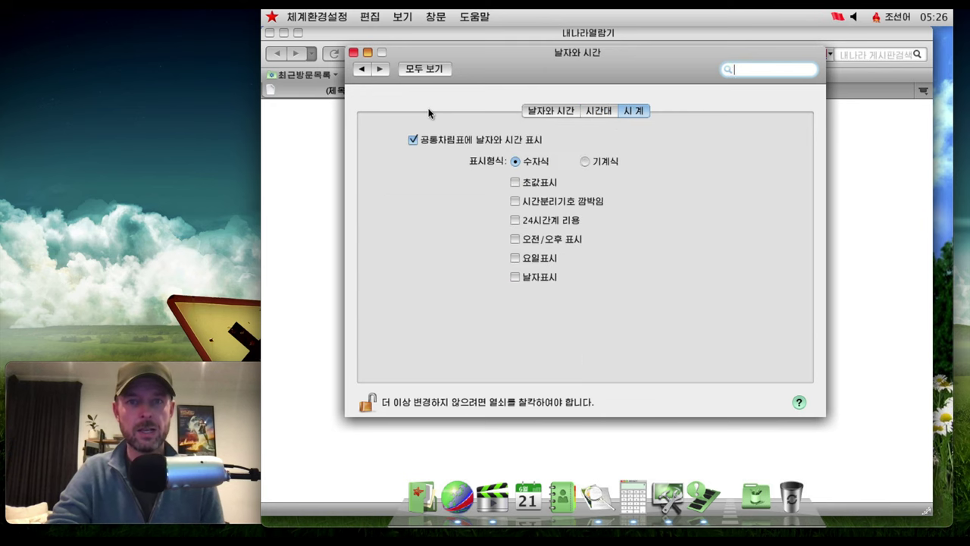
pyautogui.click(353, 53)
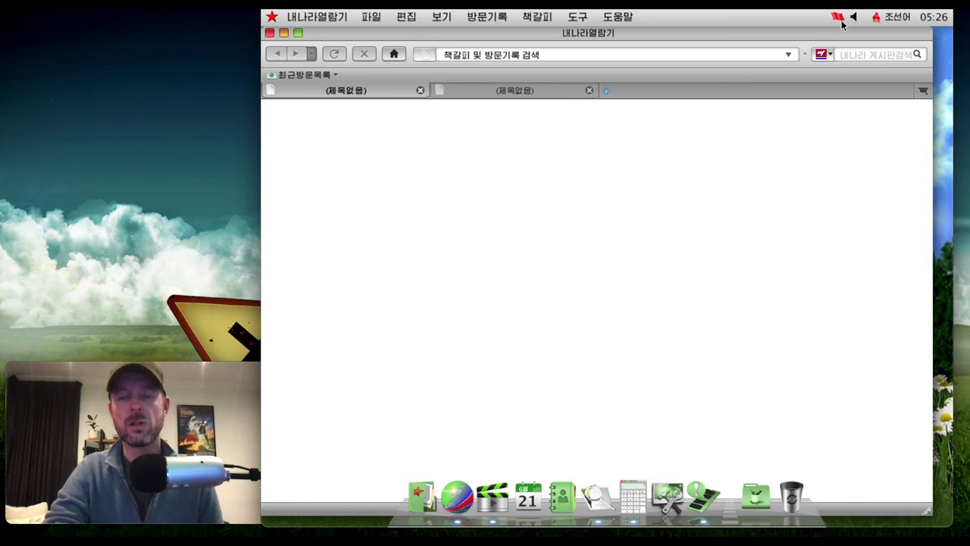
# Step: Show the input-method toolbar with 도구띠표시 from the 조선어 menu
pyautogui.click(880, 23)
pyautogui.click(854, 57)
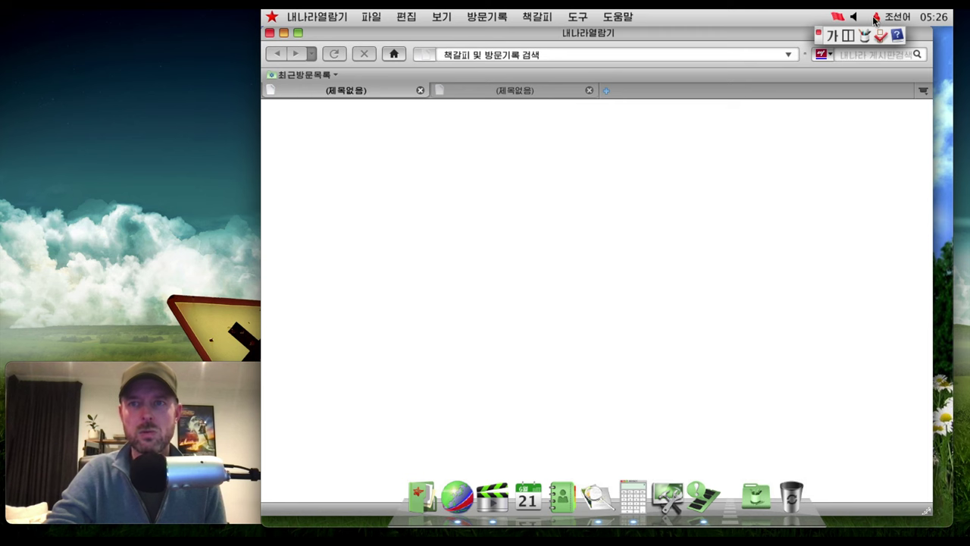
pyautogui.click(876, 19)
# Step: Launch 서광사무처리, create a new 본문문서 text document, then close the word processor
pyautogui.click(756, 496)
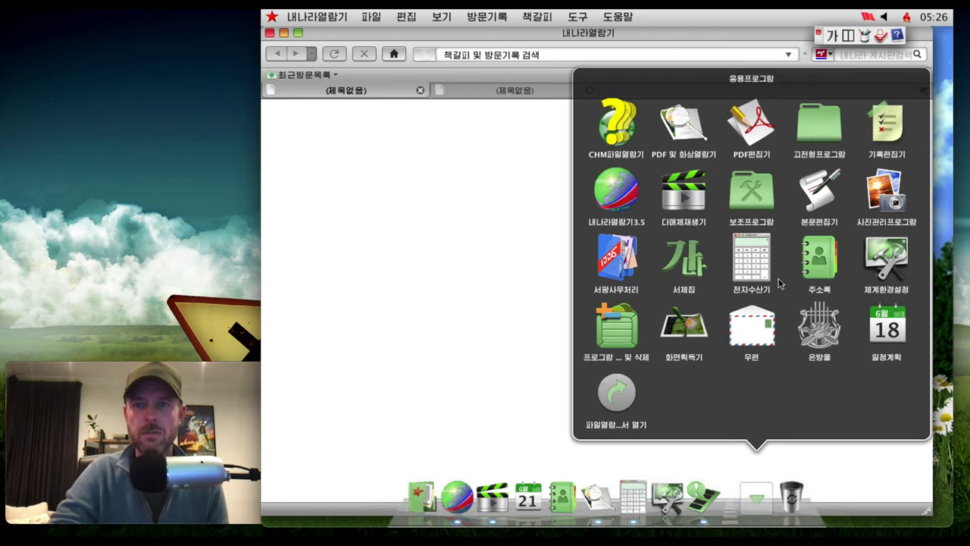
pyautogui.click(618, 254)
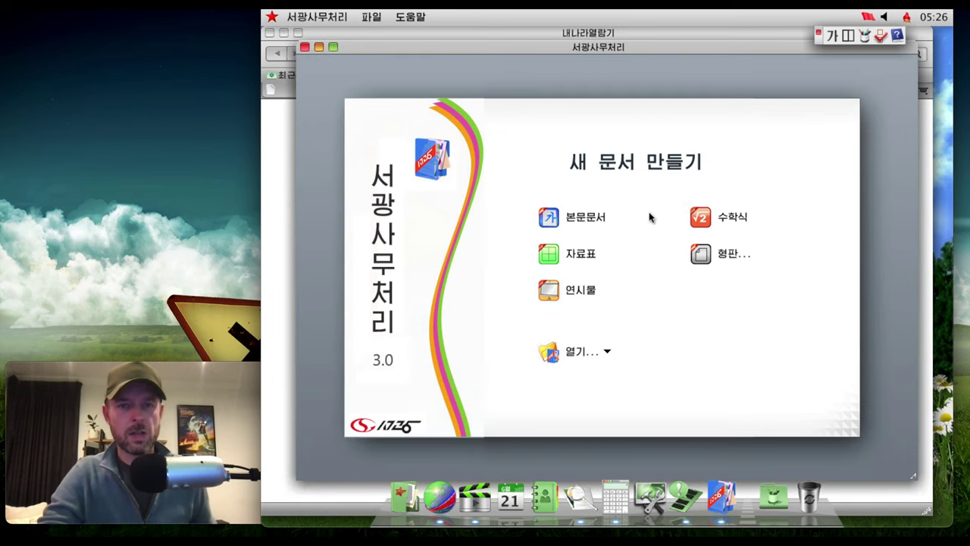
pyautogui.click(606, 214)
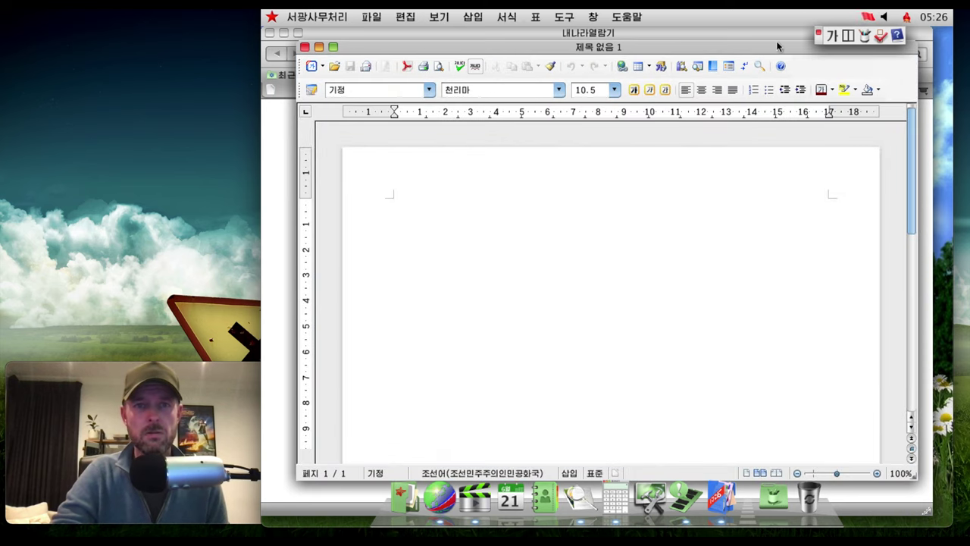
pyautogui.click(752, 502)
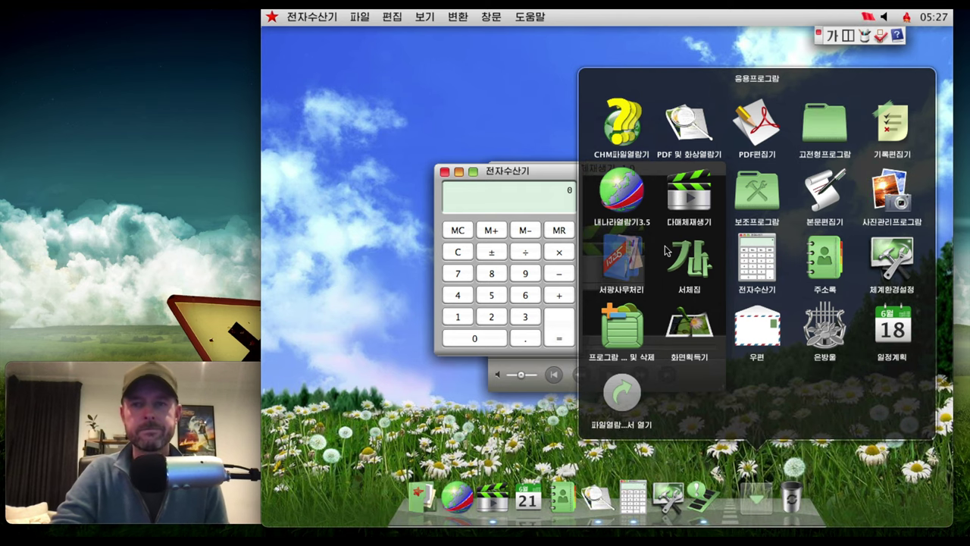
# Step: Relaunch 서광사무처리 to create a 자료표 spreadsheet, then close it and the applications grid
pyautogui.click(622, 260)
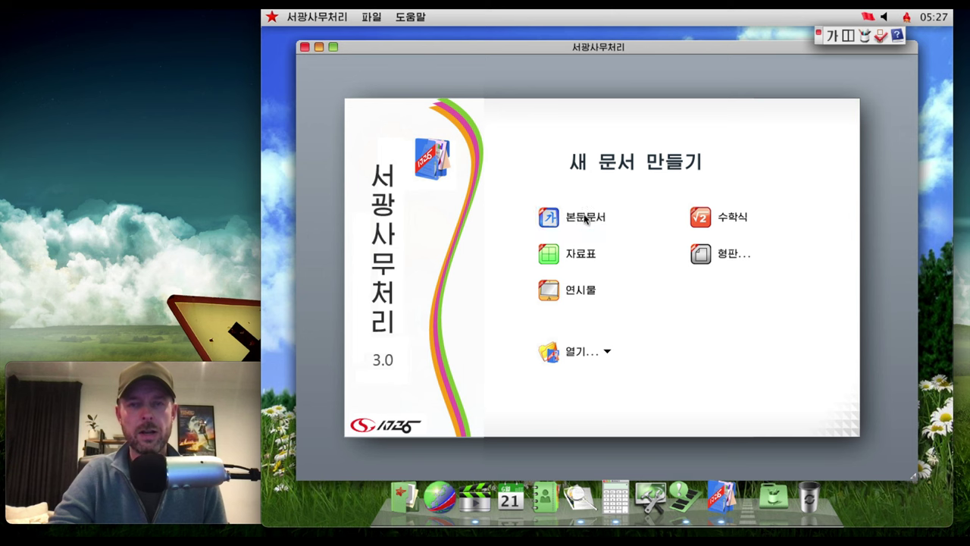
pyautogui.click(567, 260)
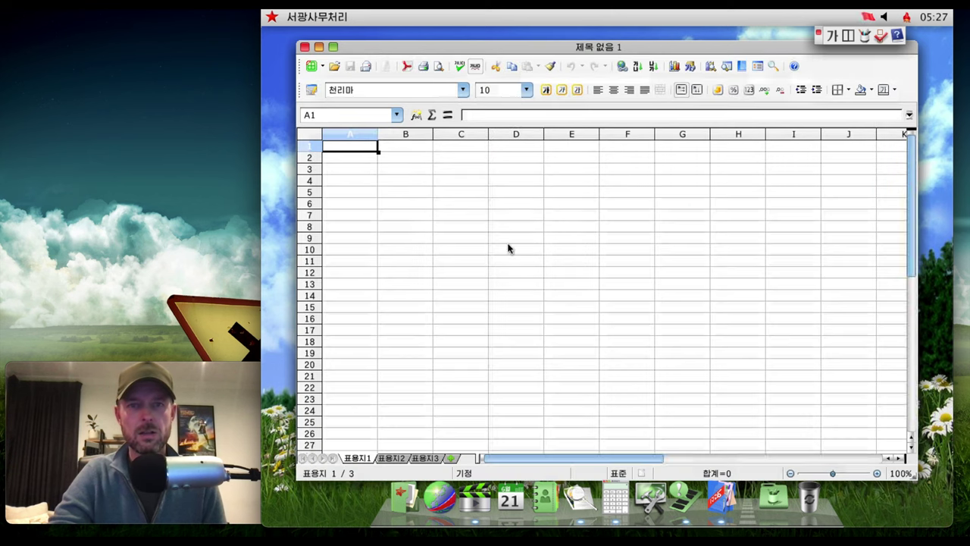
pyautogui.click(315, 67)
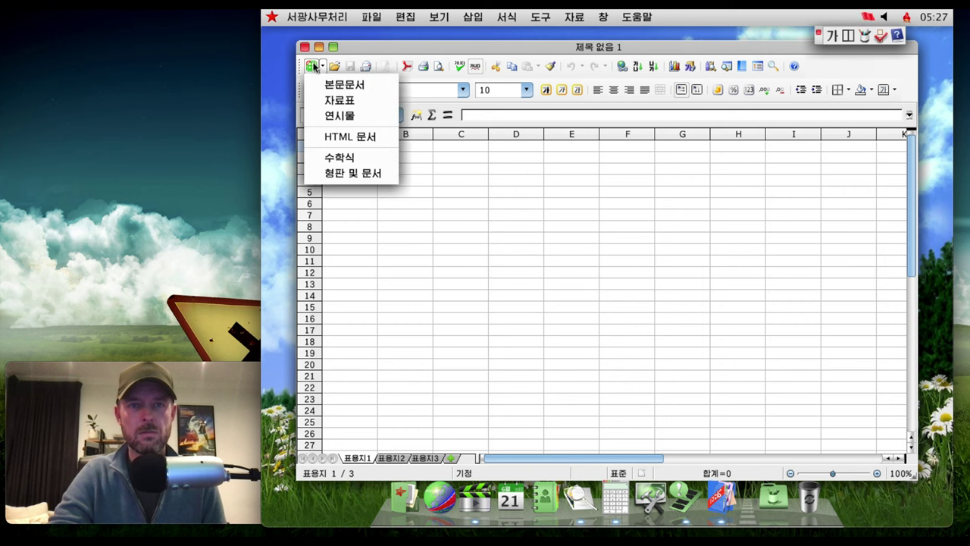
pyautogui.click(322, 68)
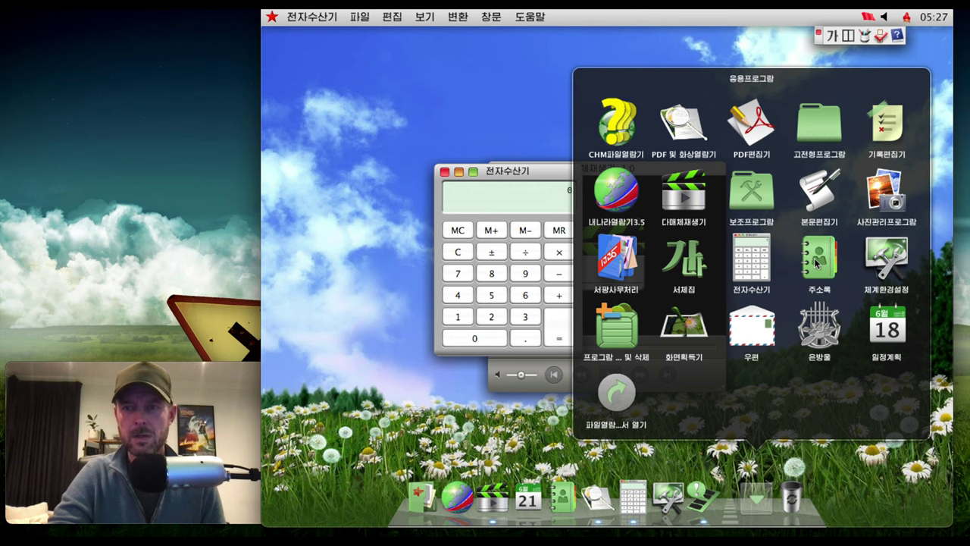
pyautogui.click(770, 211)
# Step: Launch another app from the Applications stack and acknowledge the access-denied error
pyautogui.click(756, 489)
pyautogui.click(615, 270)
pyautogui.click(651, 282)
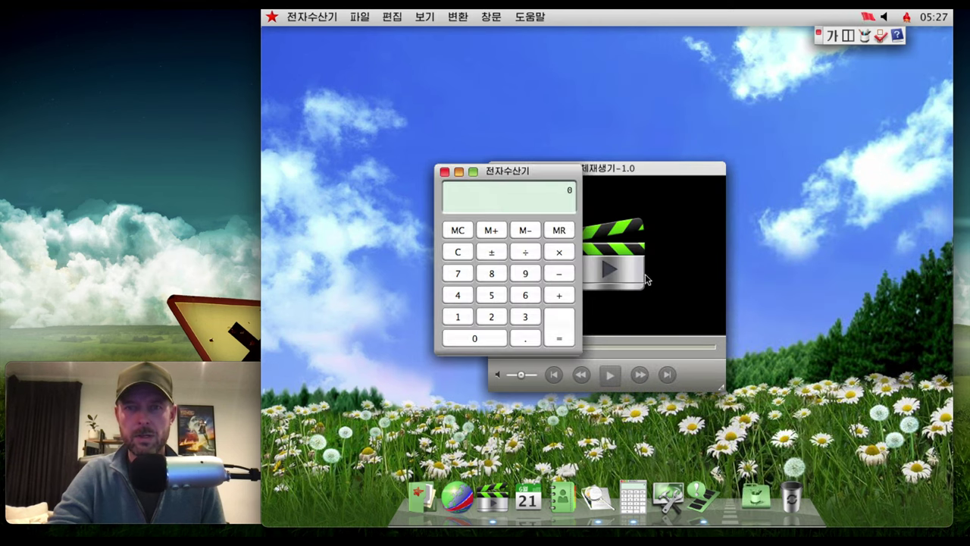
# Step: Launch the 주소록 address book from the Applications stack, then bring the stack back up
pyautogui.click(762, 494)
pyautogui.click(819, 255)
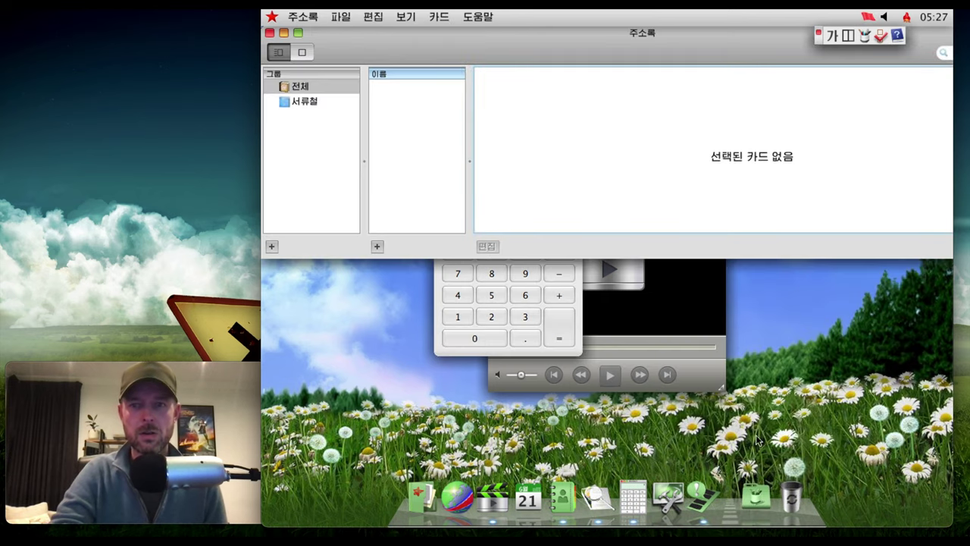
pyautogui.click(749, 495)
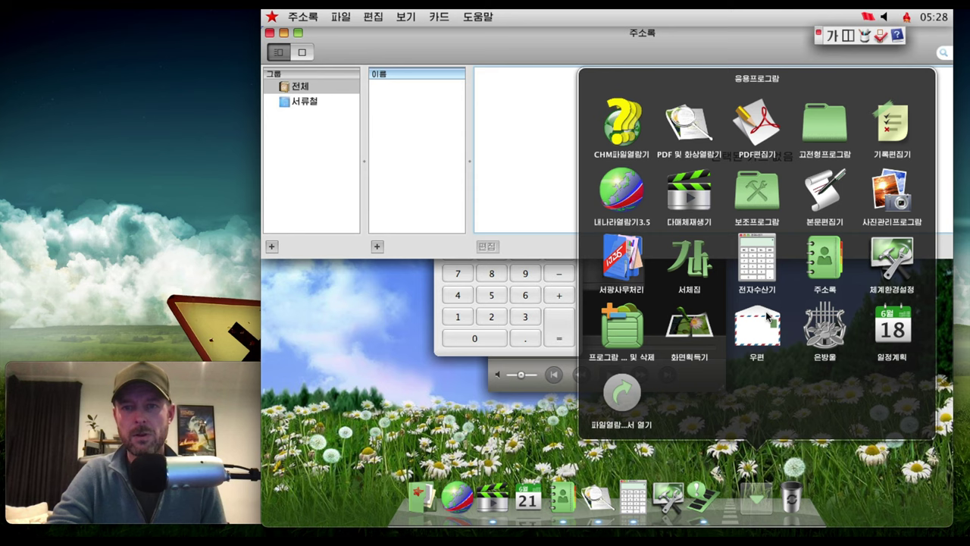
pyautogui.click(832, 330)
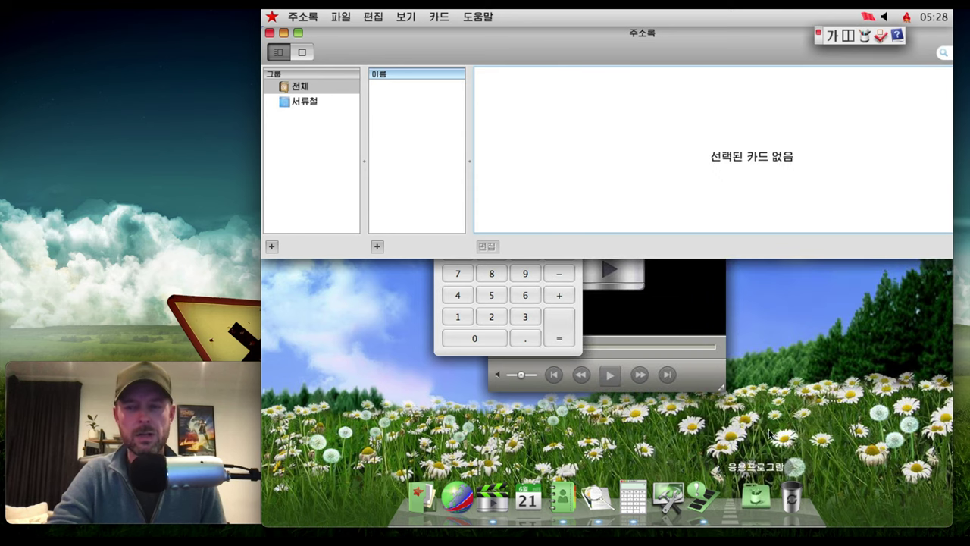
pyautogui.click(761, 501)
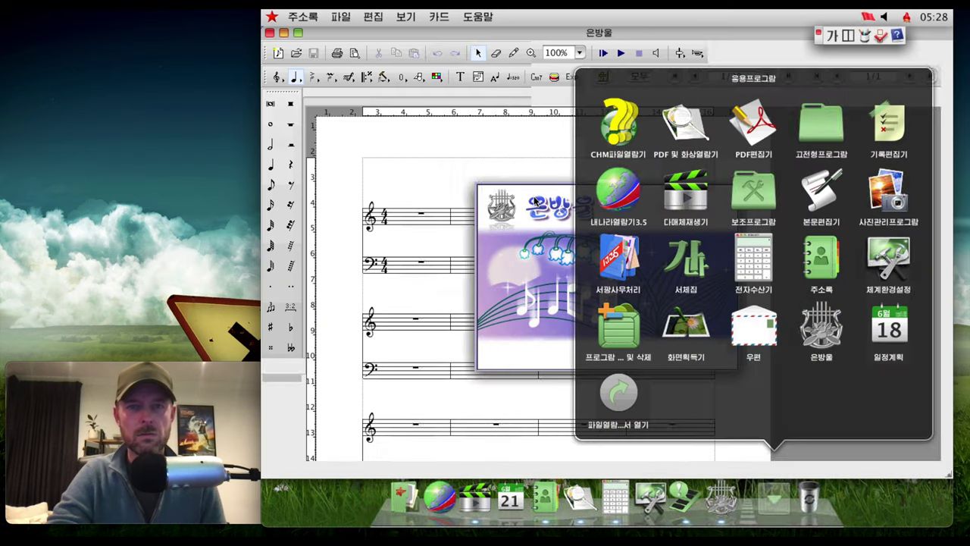
# Step: Start 은방울 entering sixteenth notes in the first treble measure, then launch 프로그람 추가 및 삭제
pyautogui.click(535, 199)
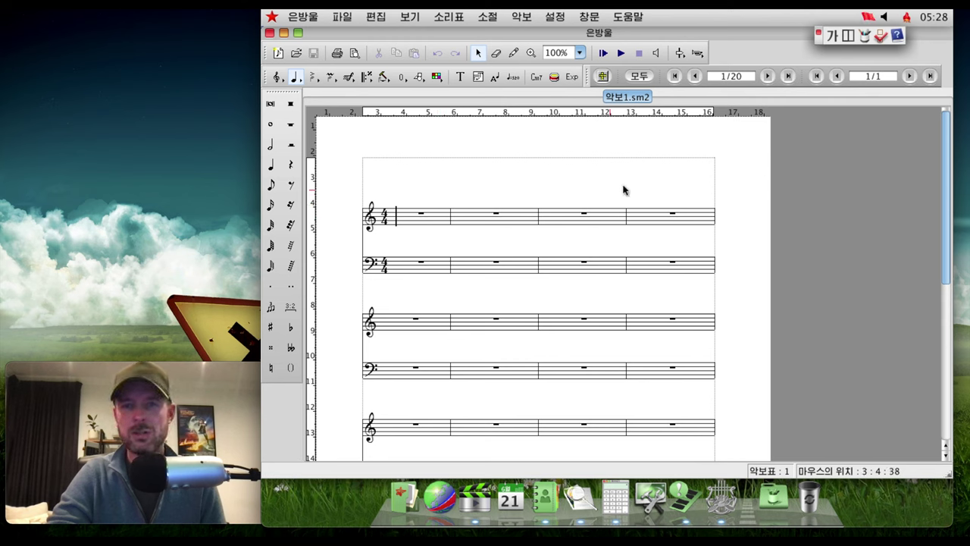
pyautogui.click(405, 218)
pyautogui.press('5')
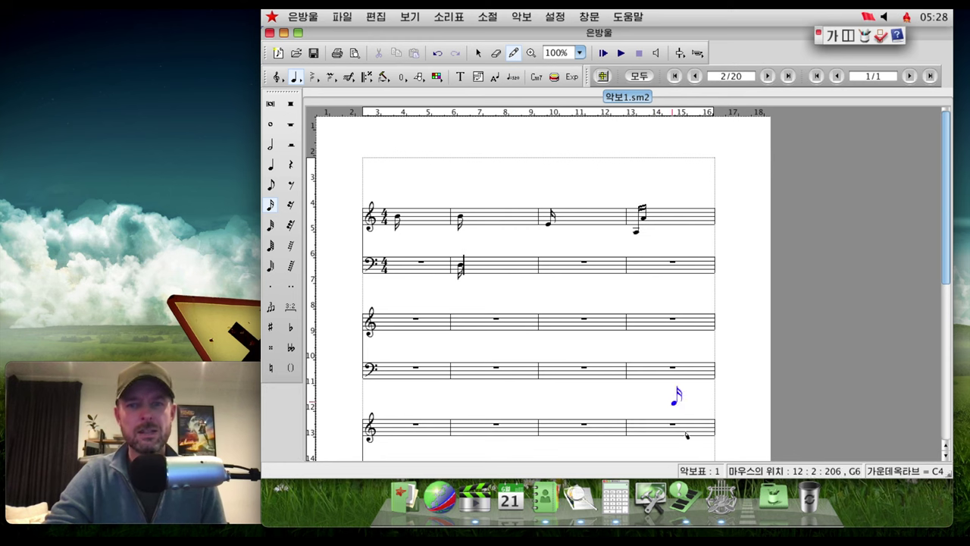
pyautogui.click(777, 501)
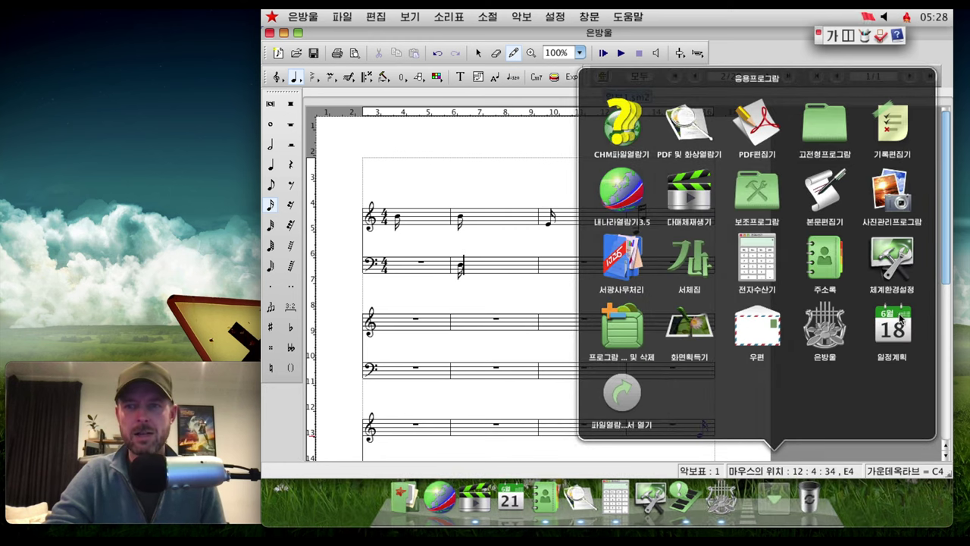
pyautogui.click(654, 331)
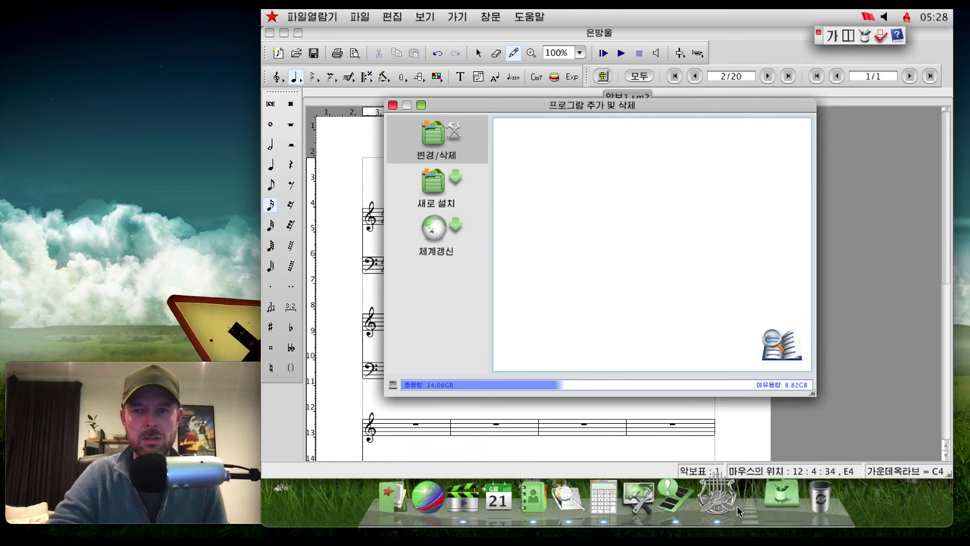
# Step: Browse the Applications folder in the file browser, then close it
pyautogui.click(781, 500)
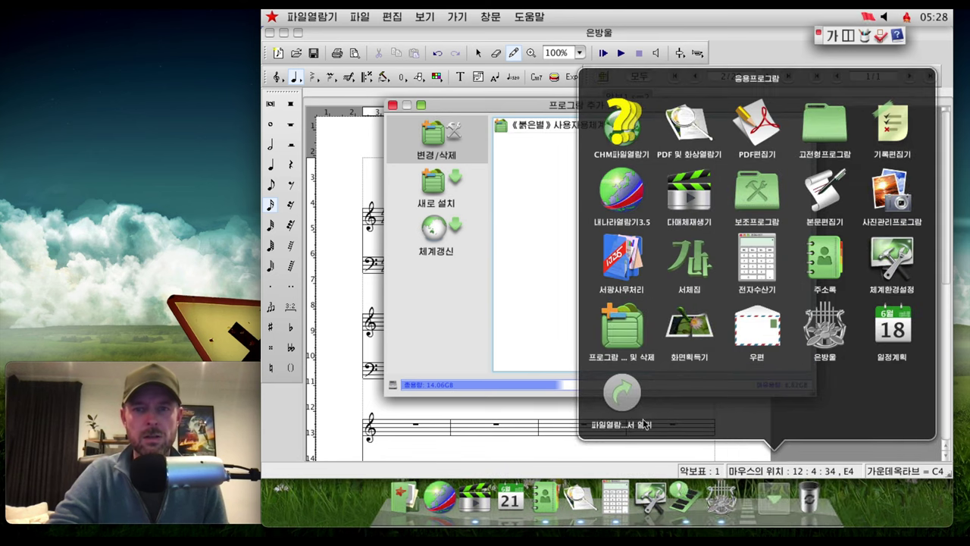
pyautogui.click(620, 396)
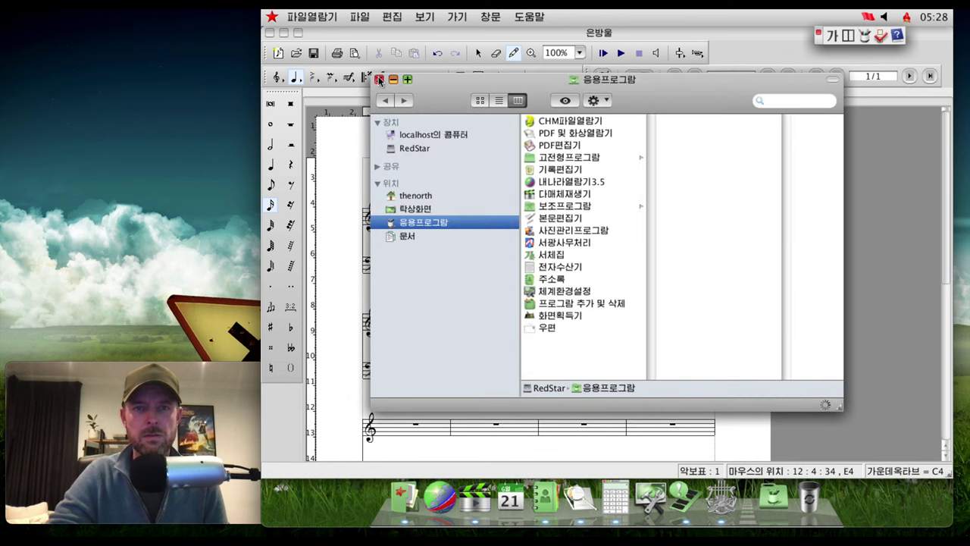
pyautogui.click(379, 78)
# Step: Check the new installation and 체계갱신 system update sections, then close Add/Remove Programs
pyautogui.click(768, 498)
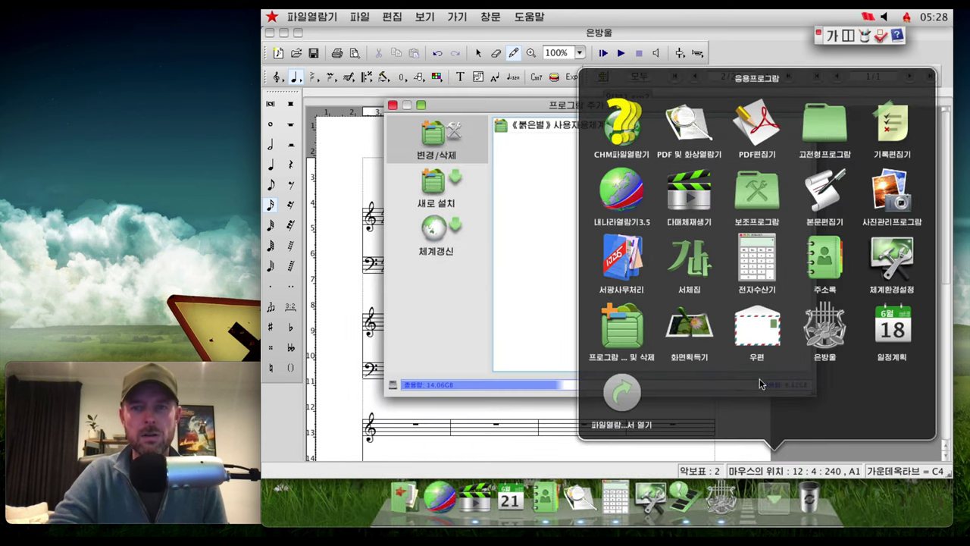
pyautogui.click(447, 228)
pyautogui.click(441, 191)
pyautogui.click(449, 219)
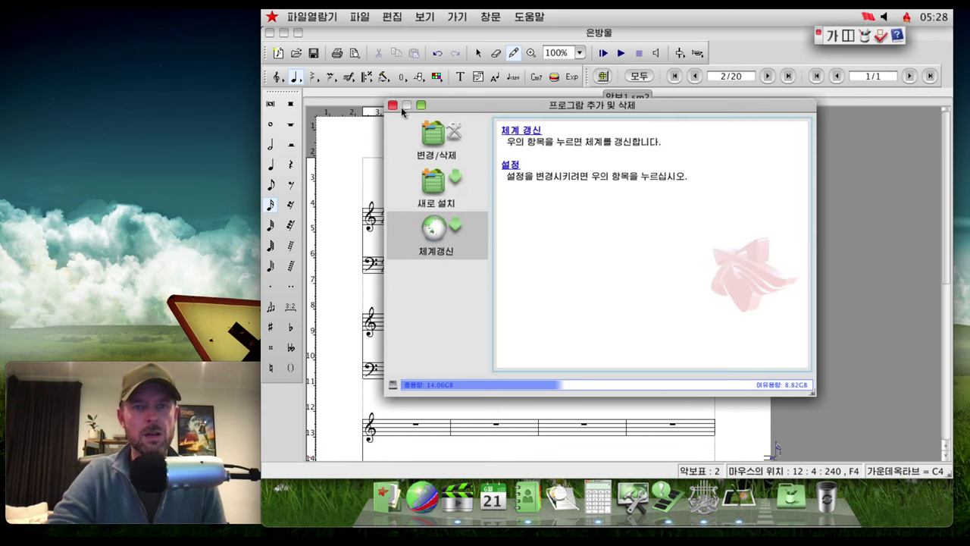
pyautogui.click(392, 105)
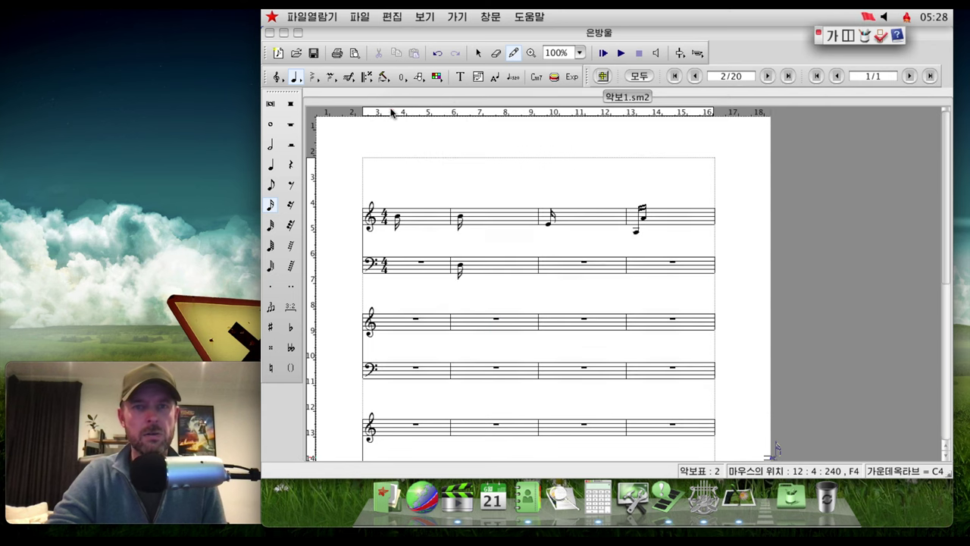
# Step: Launch the photo manager, then open the 서체집 font viewer, reposition it, and close it
pyautogui.click(790, 497)
pyautogui.click(894, 195)
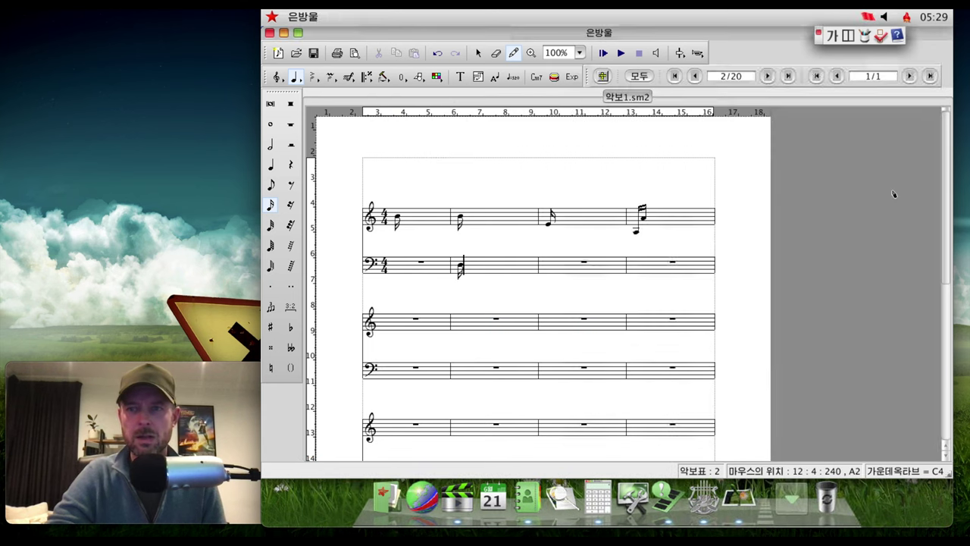
pyautogui.click(791, 495)
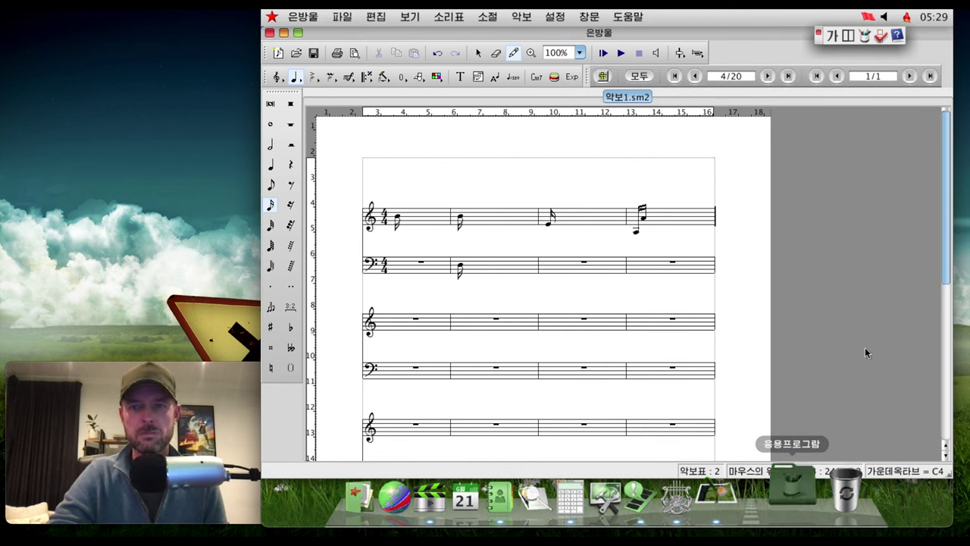
pyautogui.click(803, 491)
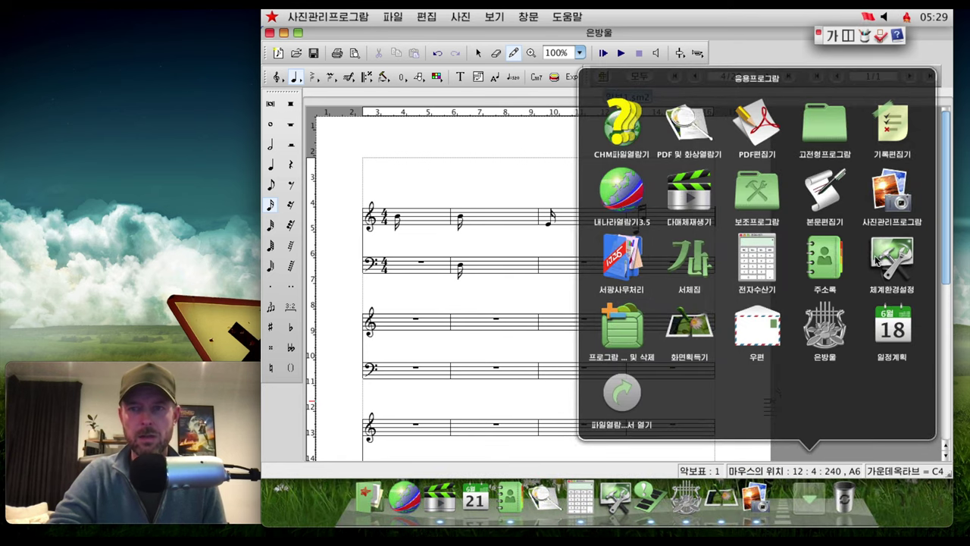
pyautogui.click(776, 392)
pyautogui.moveTo(425, 38); pyautogui.dragTo(550, 97)
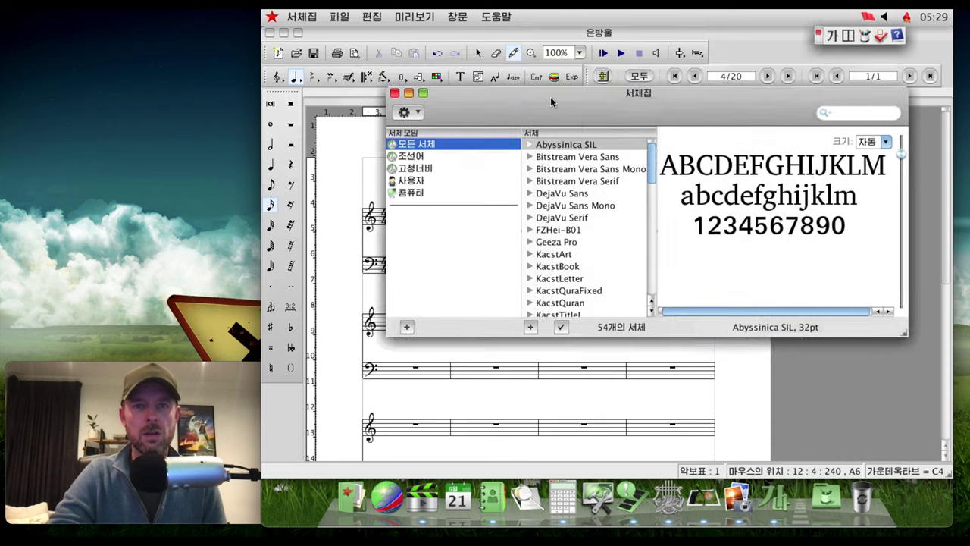
pyautogui.click(395, 93)
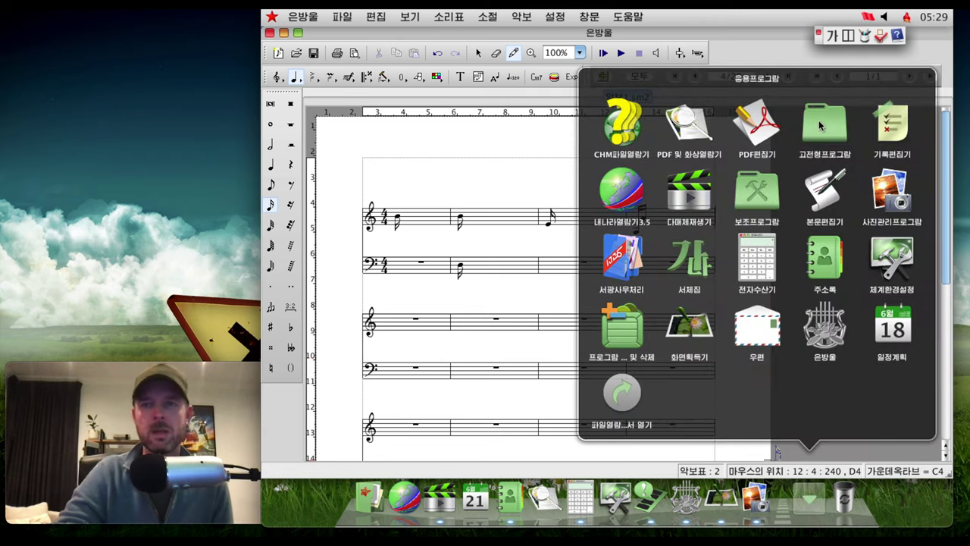
# Step: Launch 기록편집기, move the yellow note over the score, and add new notes via 파일 > 새 노트
pyautogui.click(894, 130)
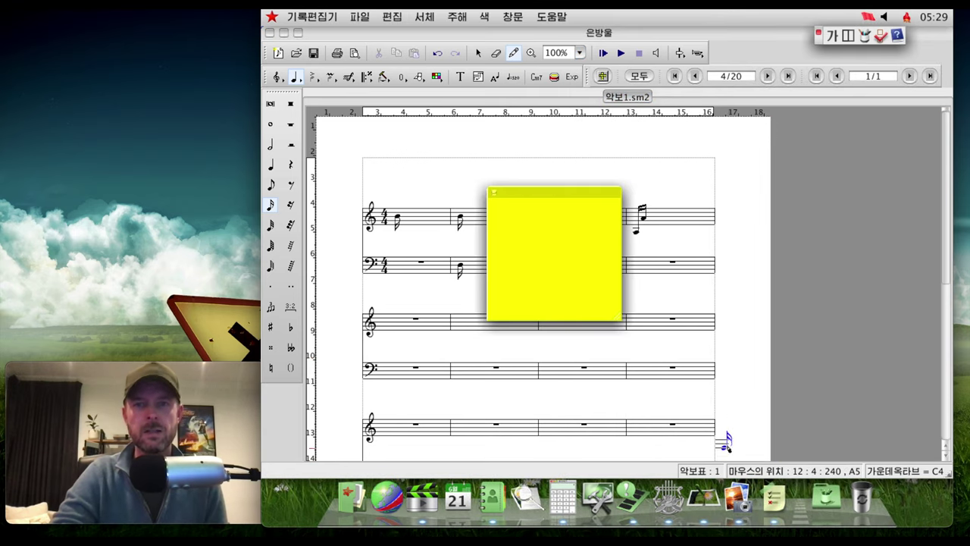
pyautogui.moveTo(542, 191); pyautogui.dragTo(496, 188)
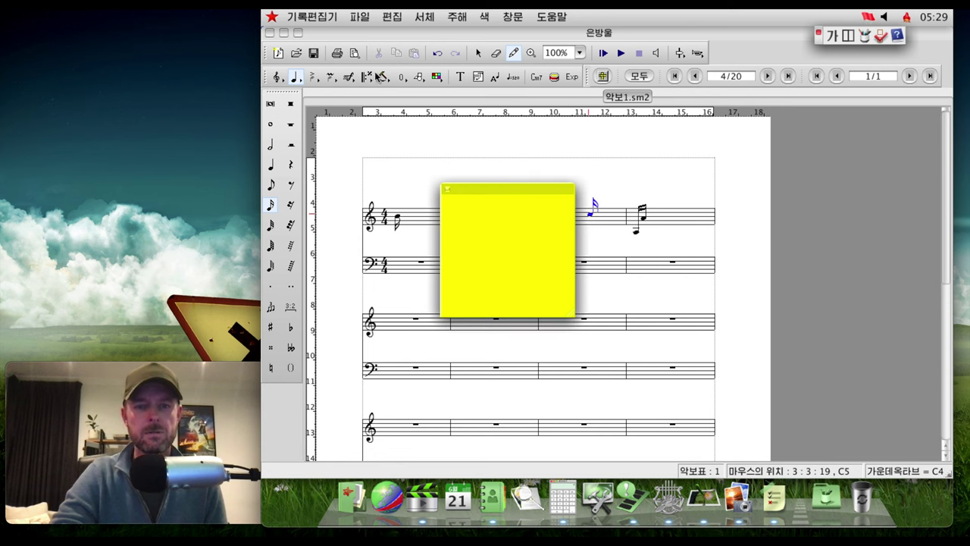
pyautogui.click(311, 17)
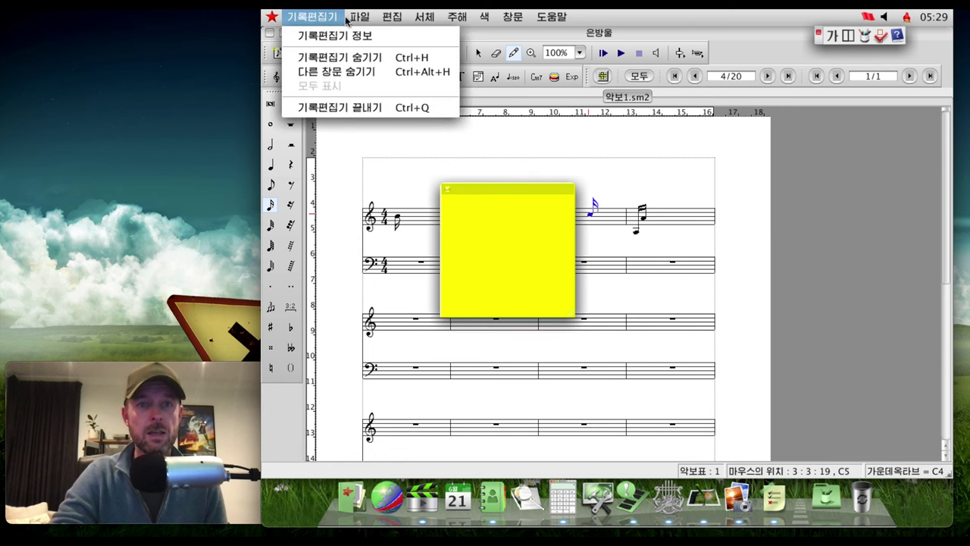
pyautogui.click(370, 37)
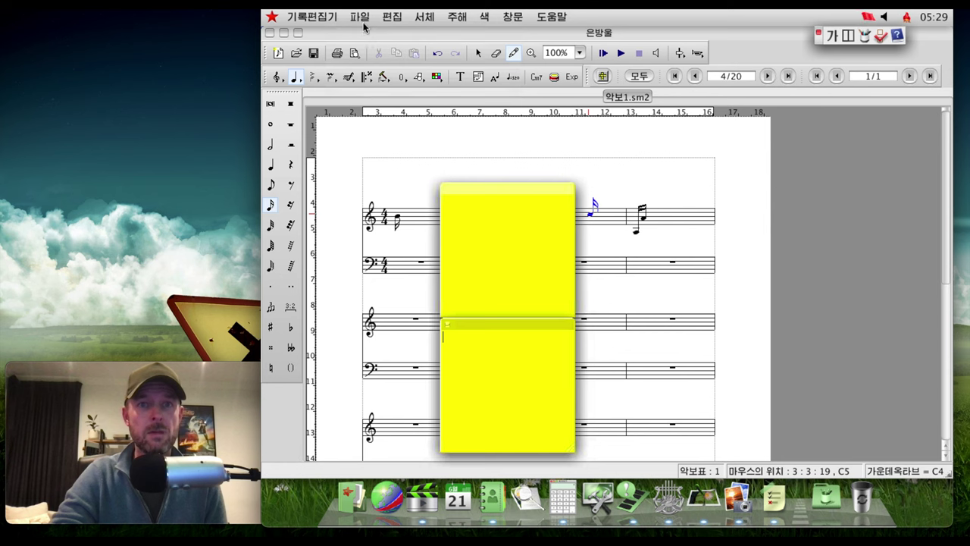
pyautogui.click(362, 21)
pyautogui.click(369, 35)
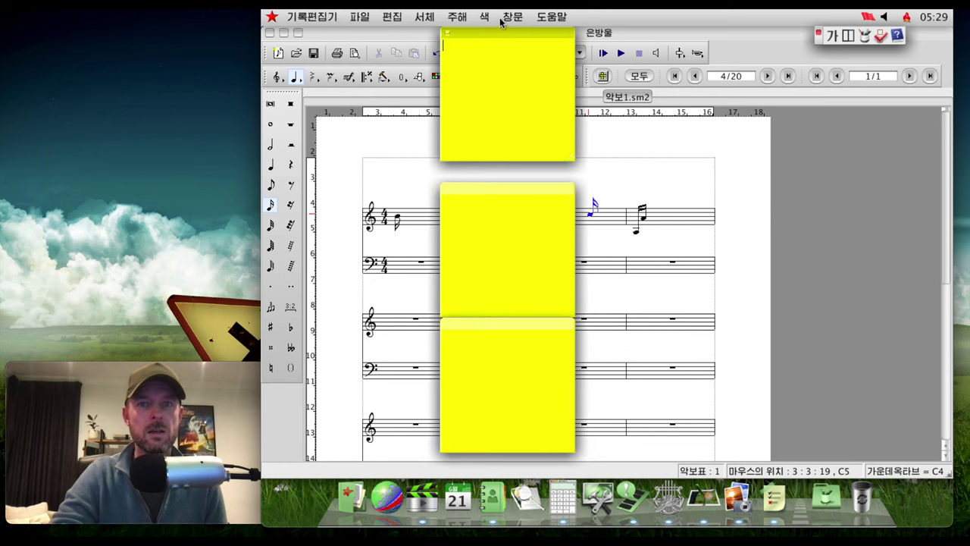
# Step: Colour one sticky note cyan (파란색) and another grey (재빛색), moving a yellow note higher
pyautogui.click(502, 19)
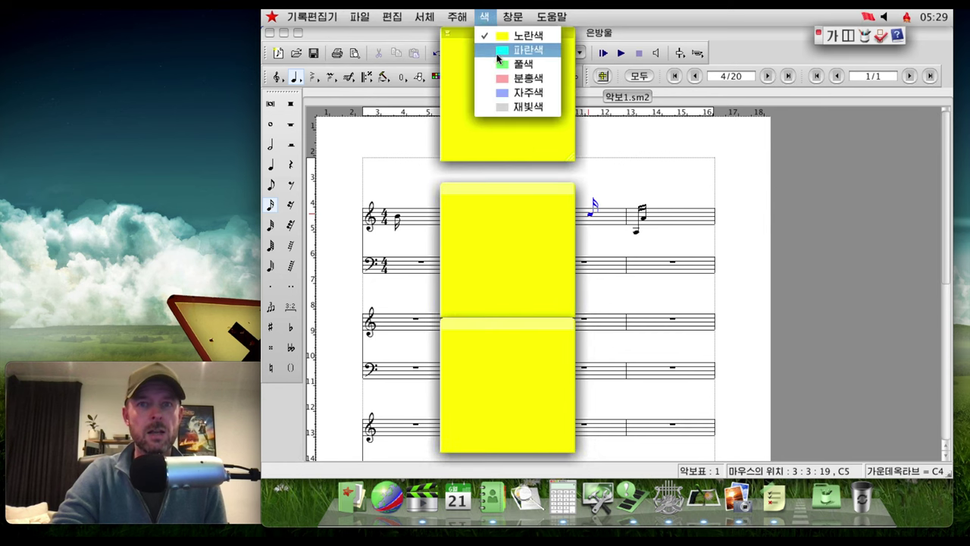
pyautogui.click(498, 53)
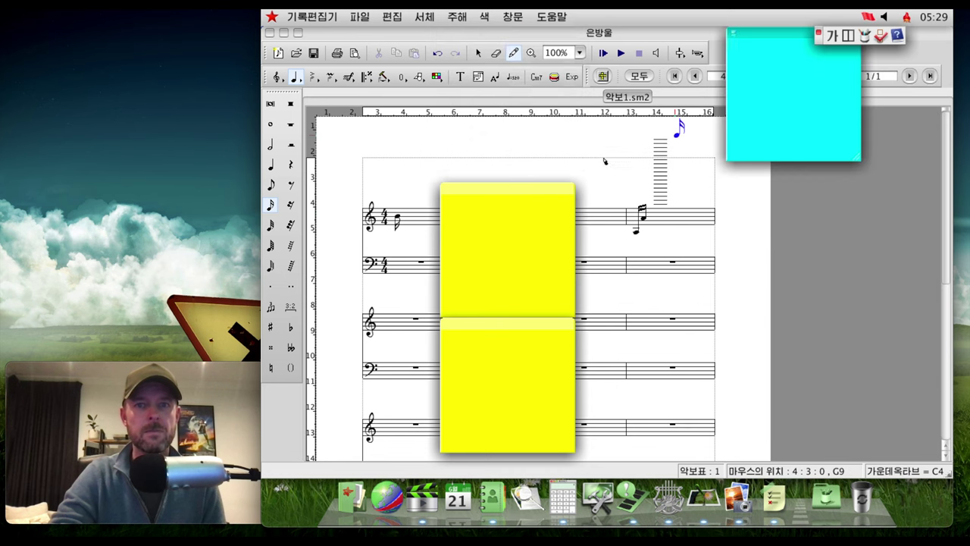
pyautogui.moveTo(543, 188); pyautogui.dragTo(543, 98)
pyautogui.click(483, 18)
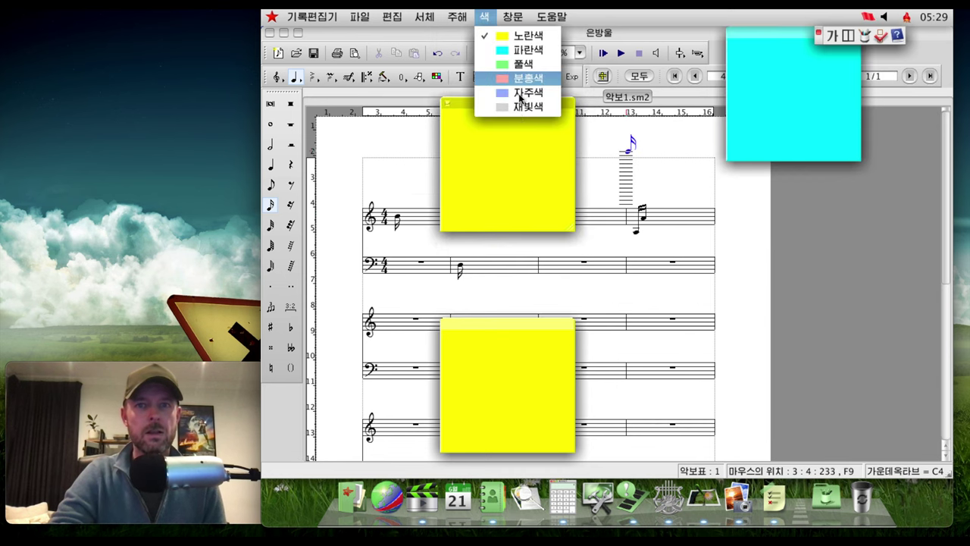
pyautogui.click(514, 106)
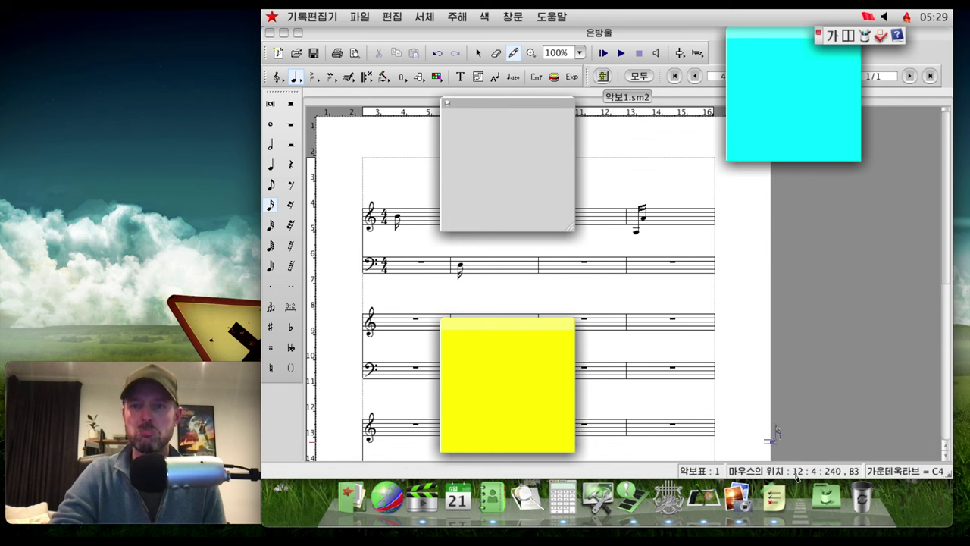
pyautogui.click(271, 17)
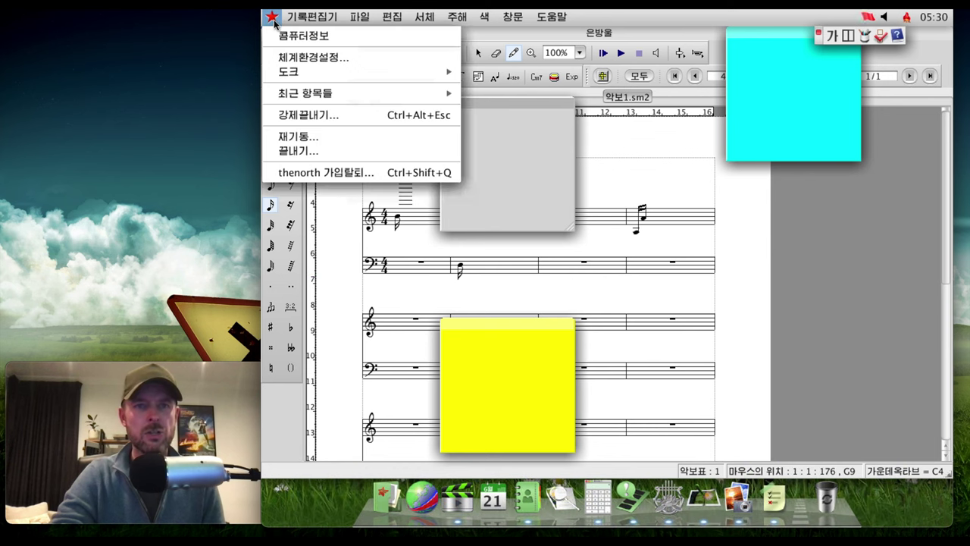
# Step: Choose 끝내기 from the red star menu and confirm it in the dialog
pyautogui.click(304, 153)
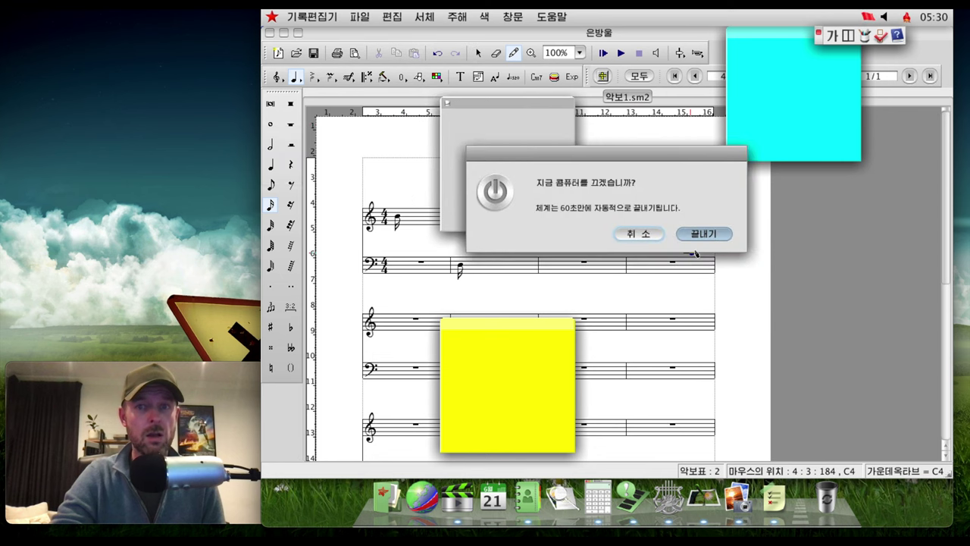
pyautogui.click(705, 234)
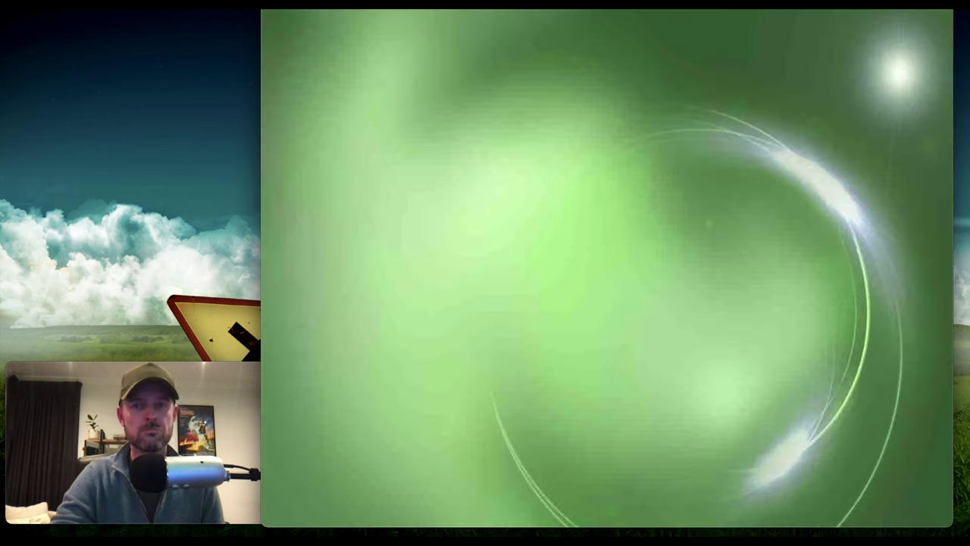